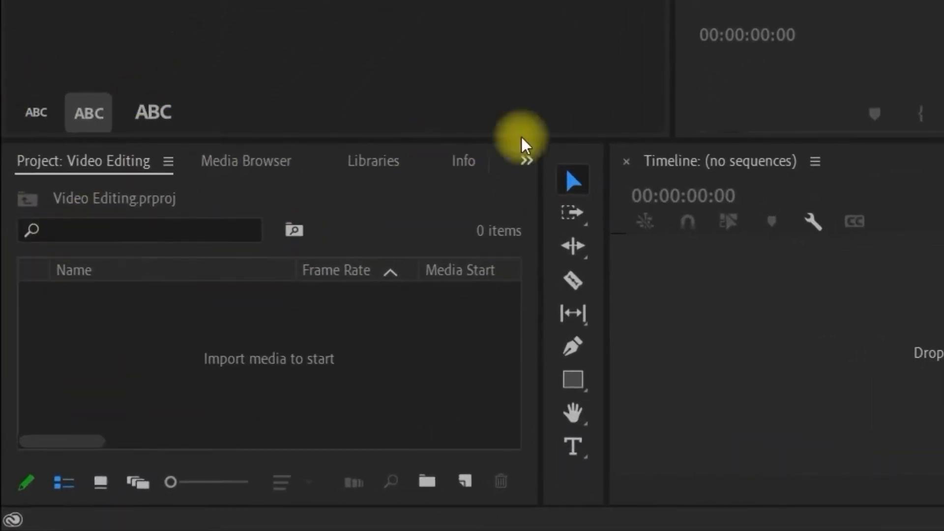
Step: Create two bins in the project, one named Video Clips and the other named Audeo Files
right_click(102, 360)
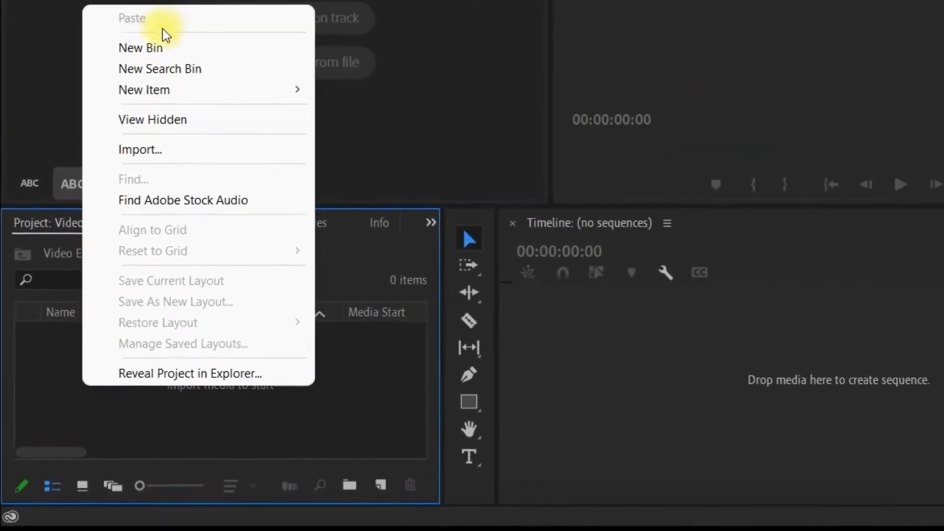
click(126, 118)
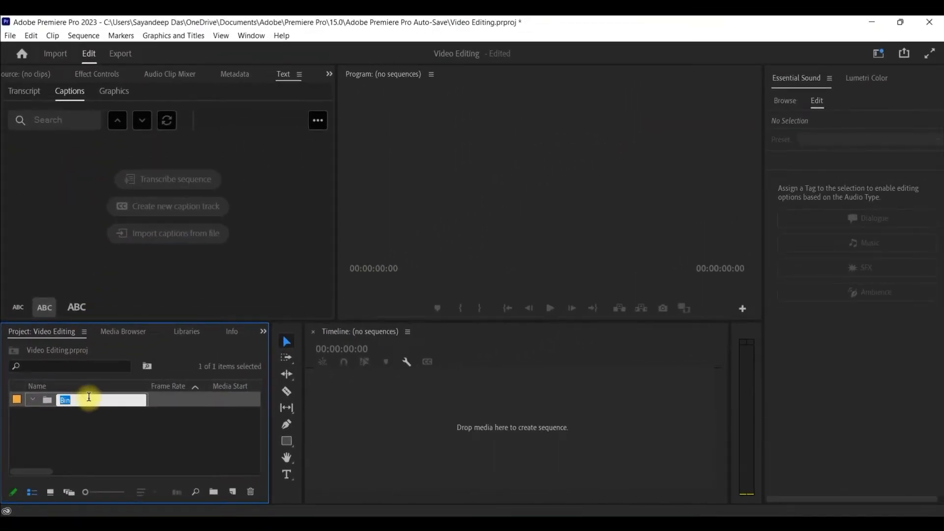
text(Video Clips)
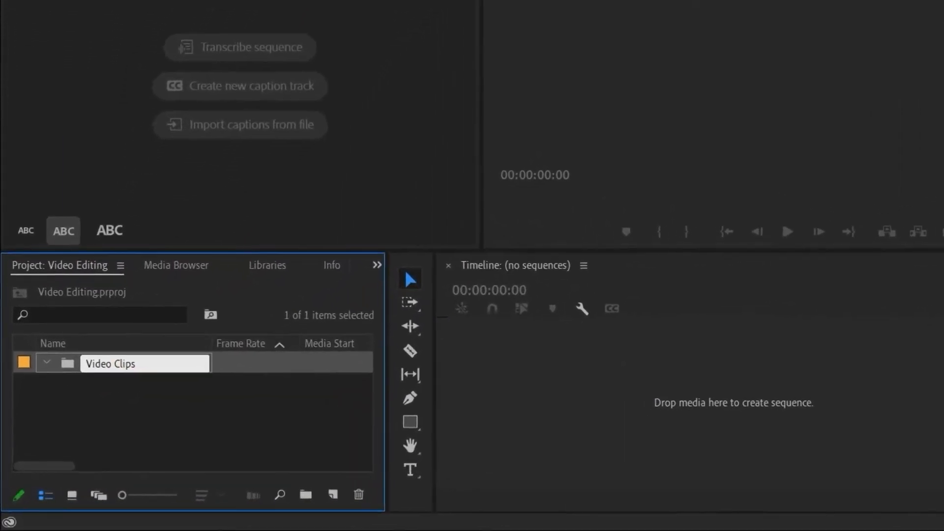
right_click(179, 415)
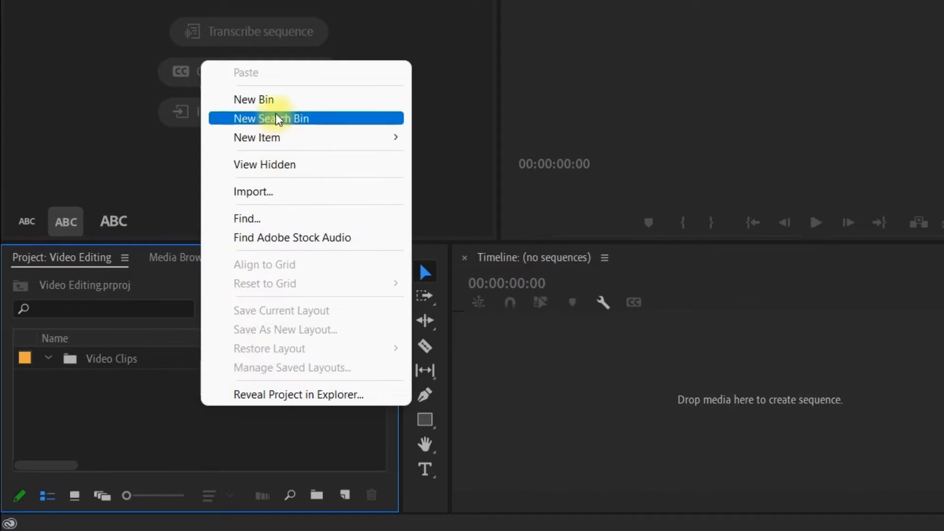
click(276, 99)
text(Audeo Files)
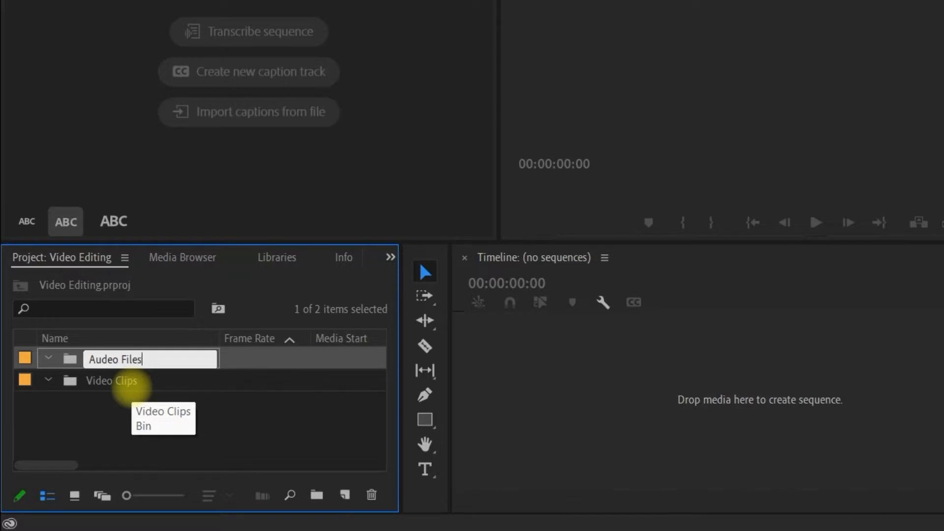
click(212, 421)
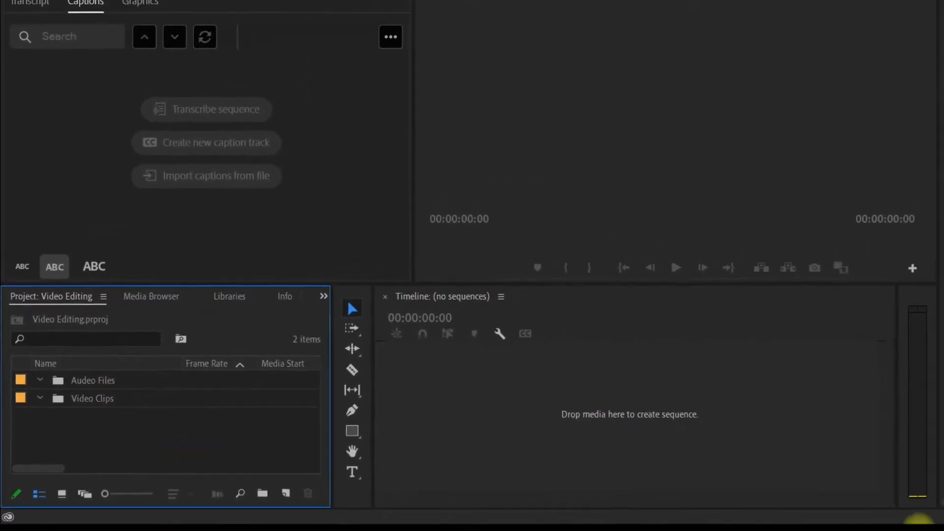
Step: Open the Video Clips bin and import AdobeStock_361914461.mov, AdobeStock_472187135.mov and AdobeStock_337390968.mov from the ADOBE STOCK VIDEO folder
double_click(75, 399)
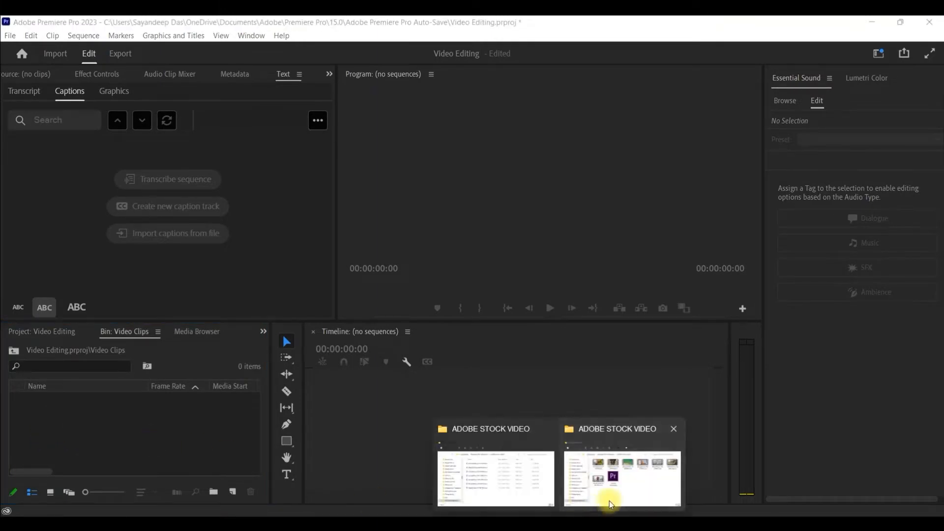
click(607, 497)
drag(739, 271, 113, 454)
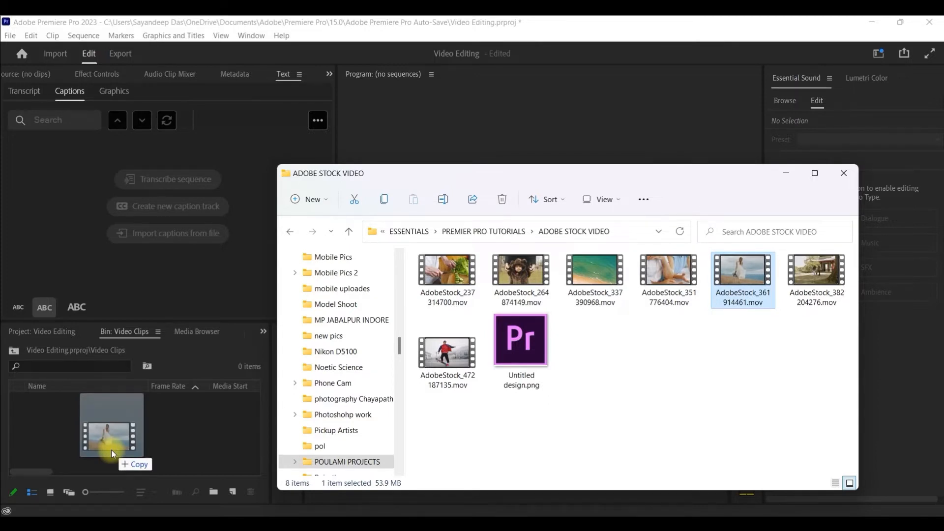
drag(113, 454, 123, 450)
Step: Examine the Video Clips bin and the project contents as thumbnails, returning the project to list view
click(37, 335)
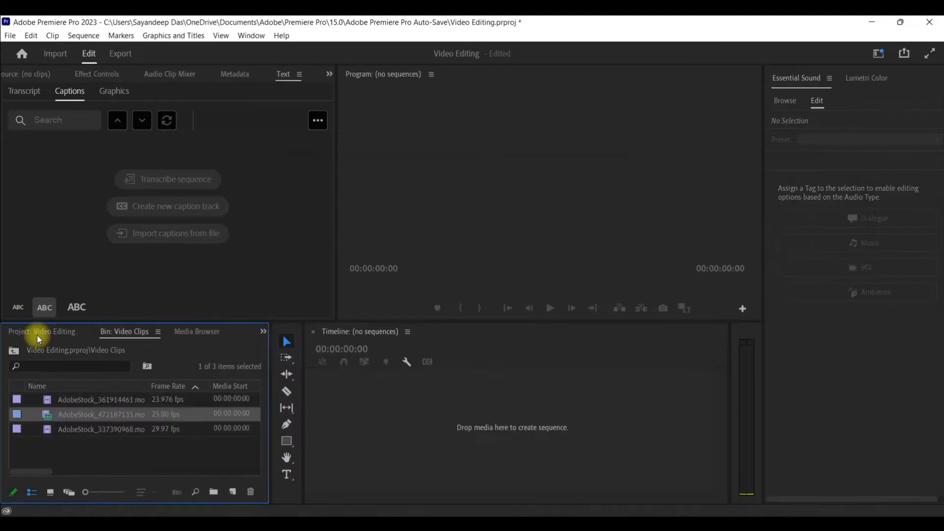
click(50, 493)
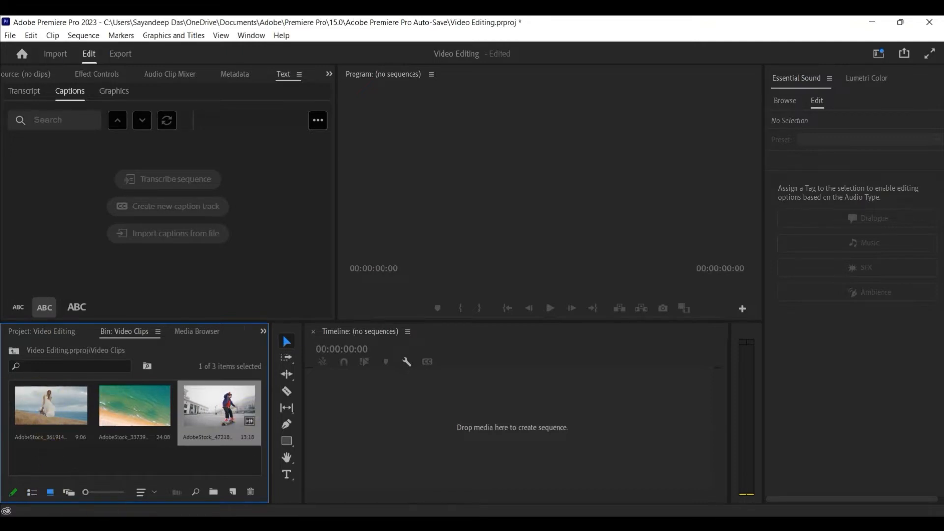
click(29, 396)
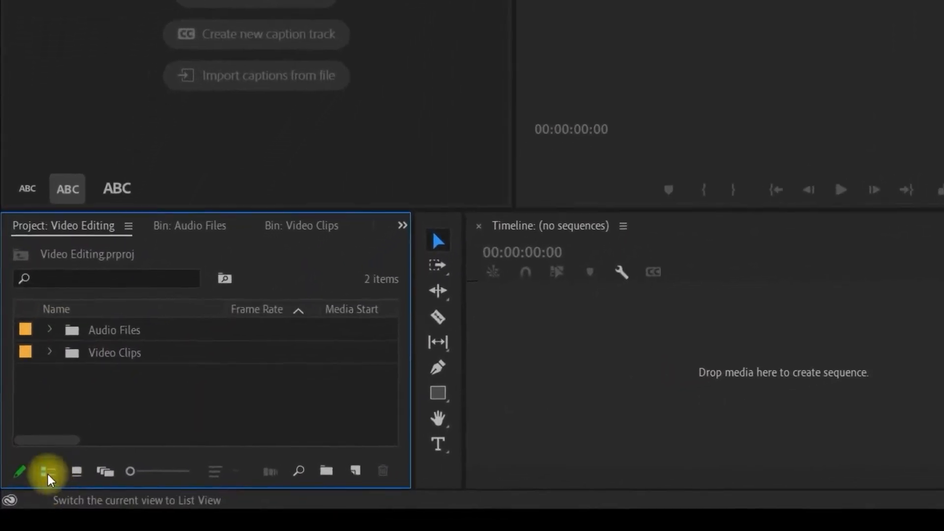
click(76, 471)
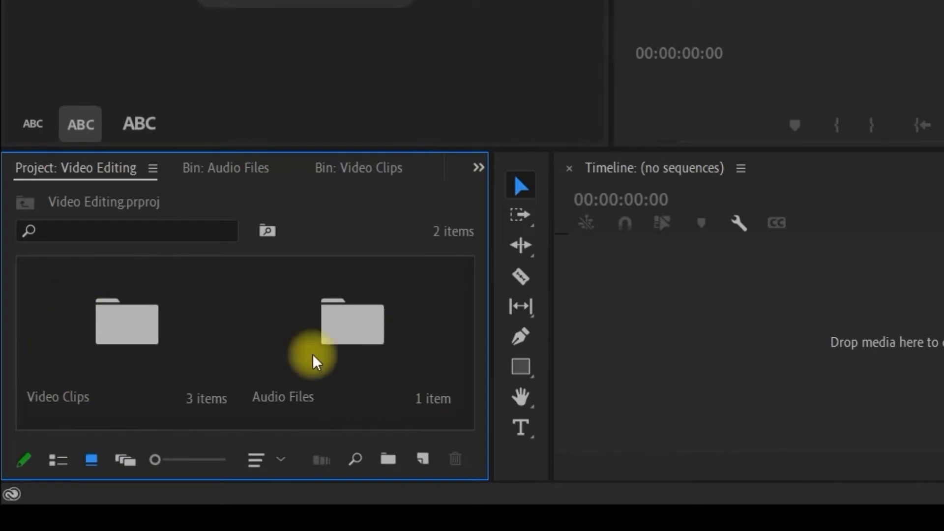
click(58, 460)
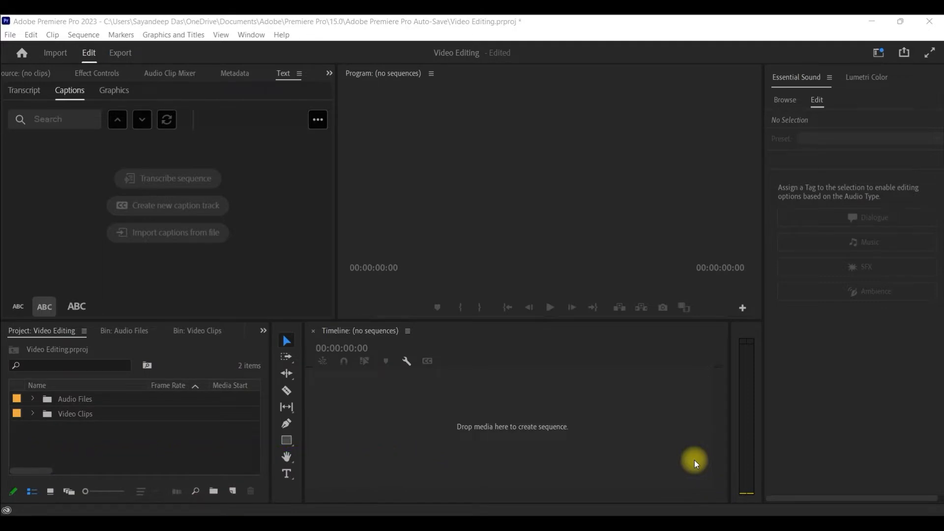
Step: Start a new sequence in the project and set its editing mode to Custom
right_click(115, 447)
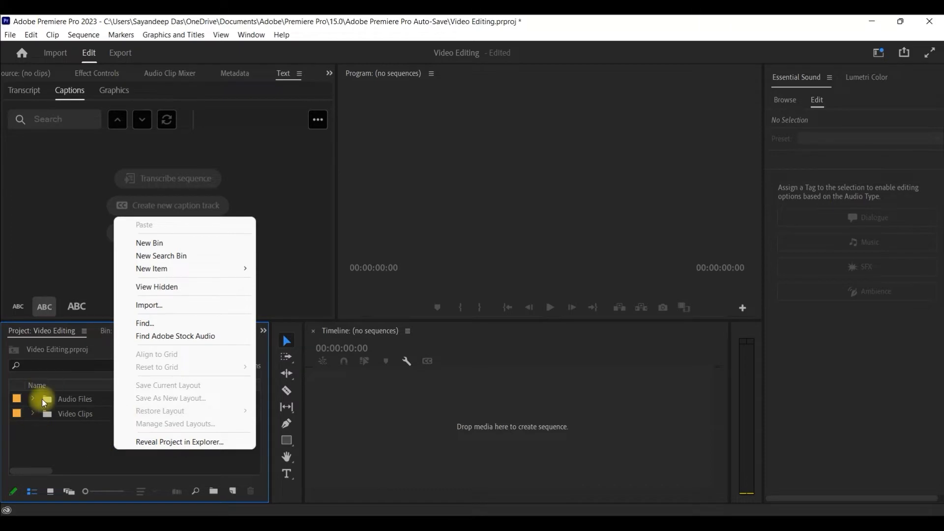
mouse_move(167, 274)
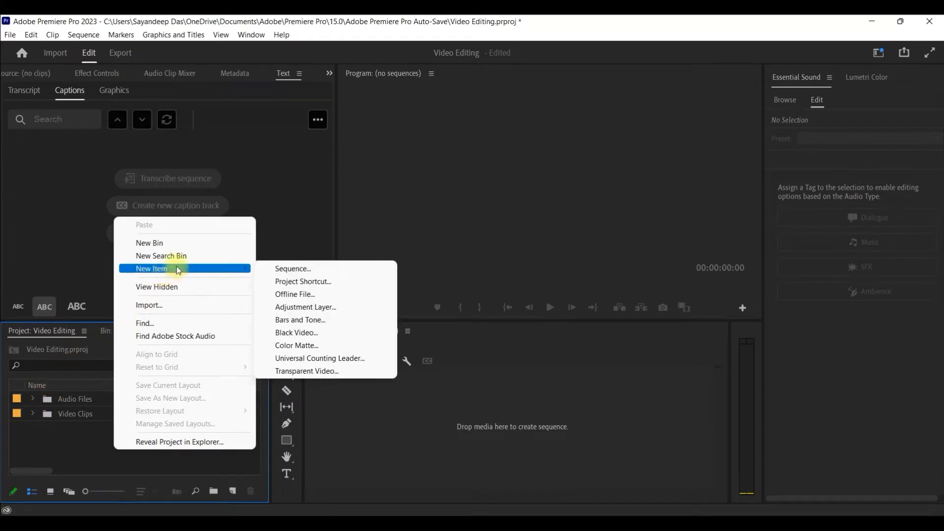
click(291, 270)
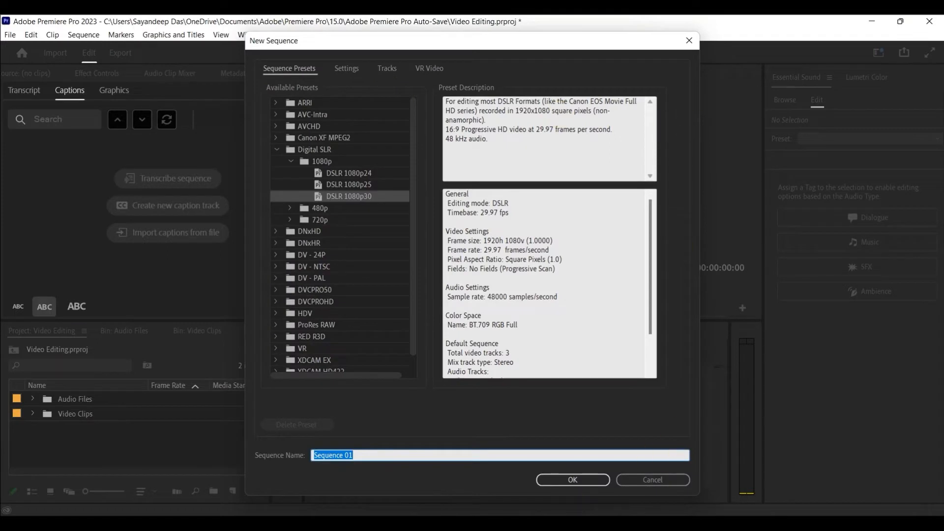
mouse_move(370, 524)
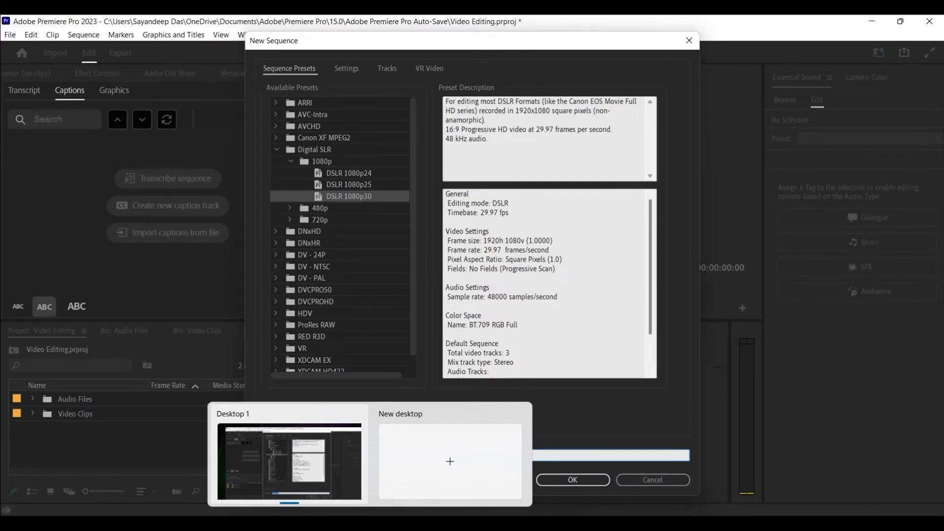
click(349, 68)
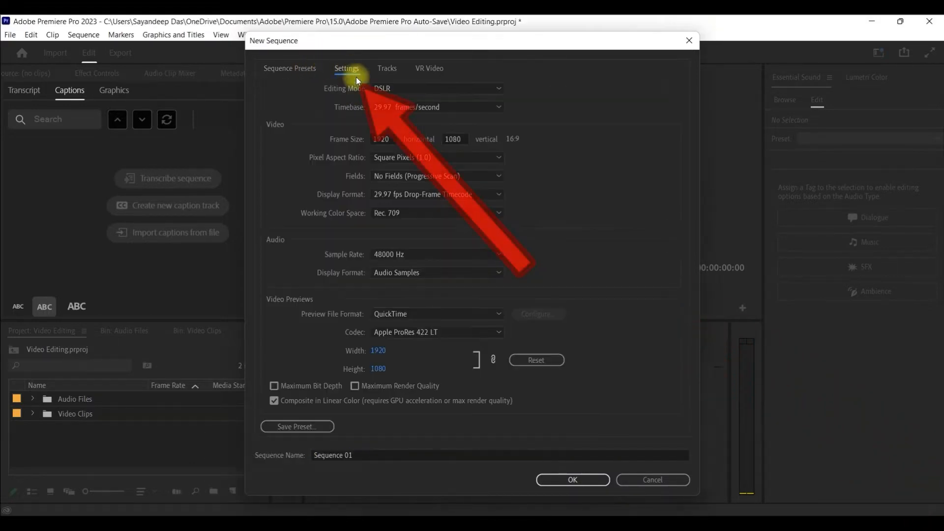
click(408, 87)
scroll(430, 171, up, 6)
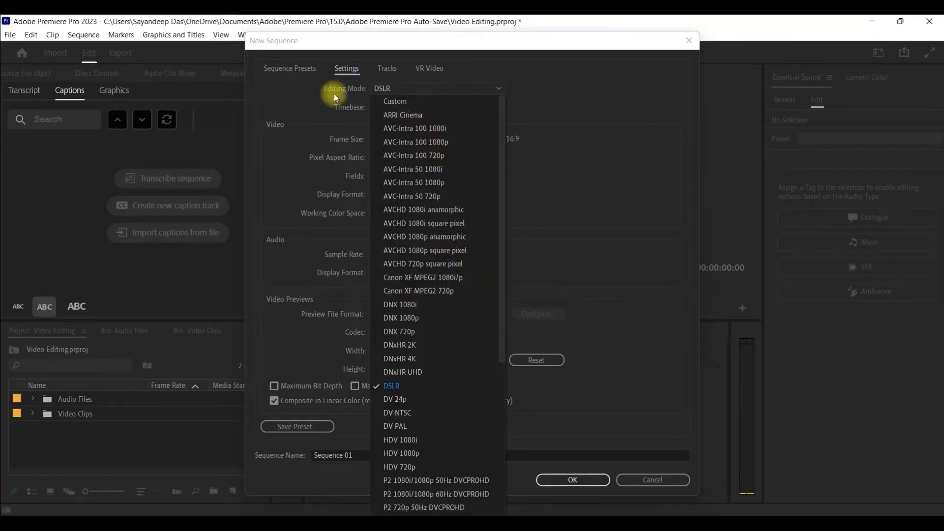
click(402, 101)
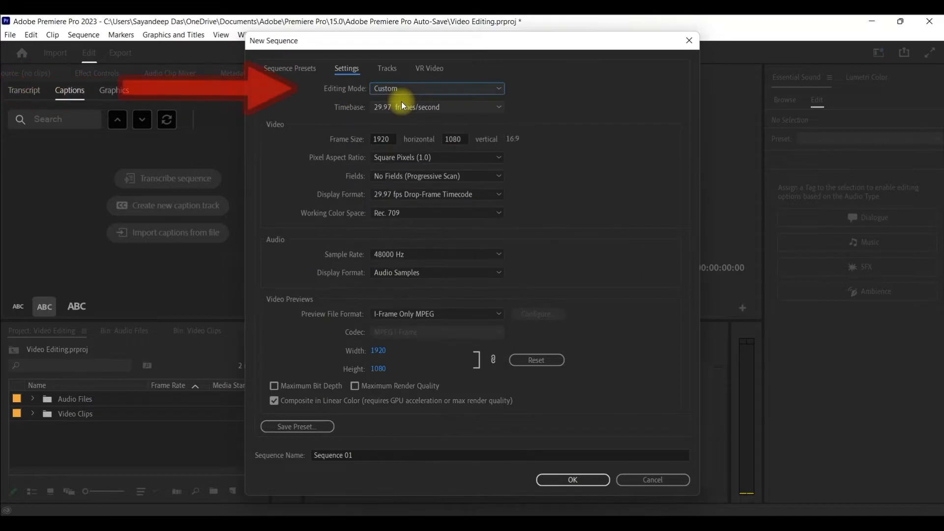
Step: Set the timebase to 23.976 frames/second with Square Pixels (1.0) as the pixel aspect ratio, and create the sequence
click(432, 106)
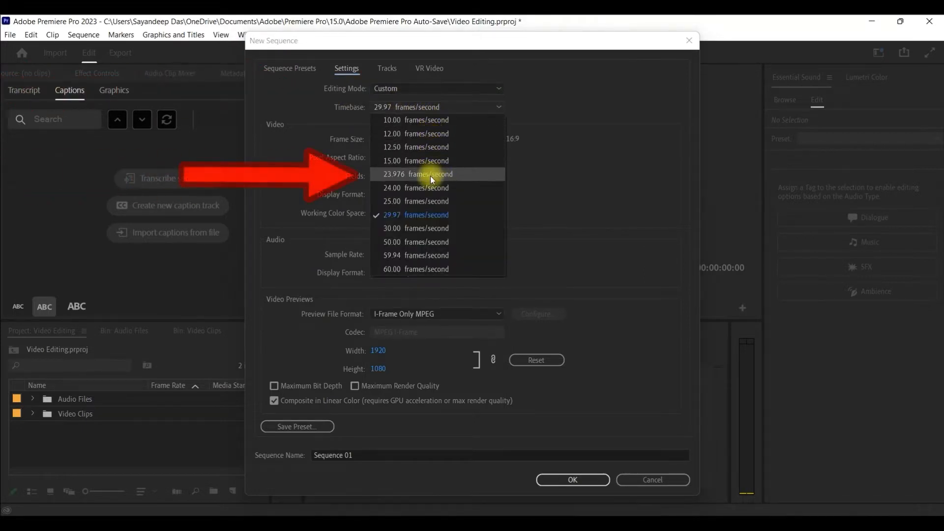
click(406, 176)
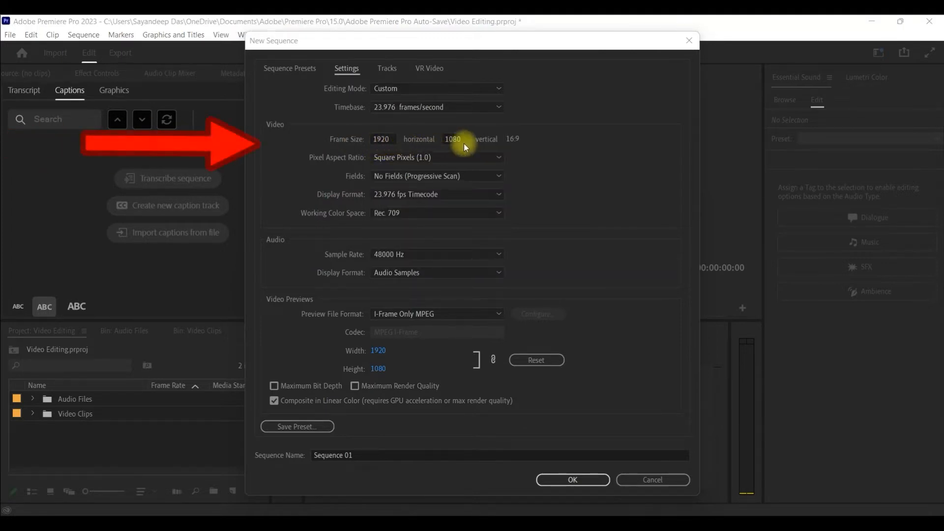
click(418, 158)
click(418, 167)
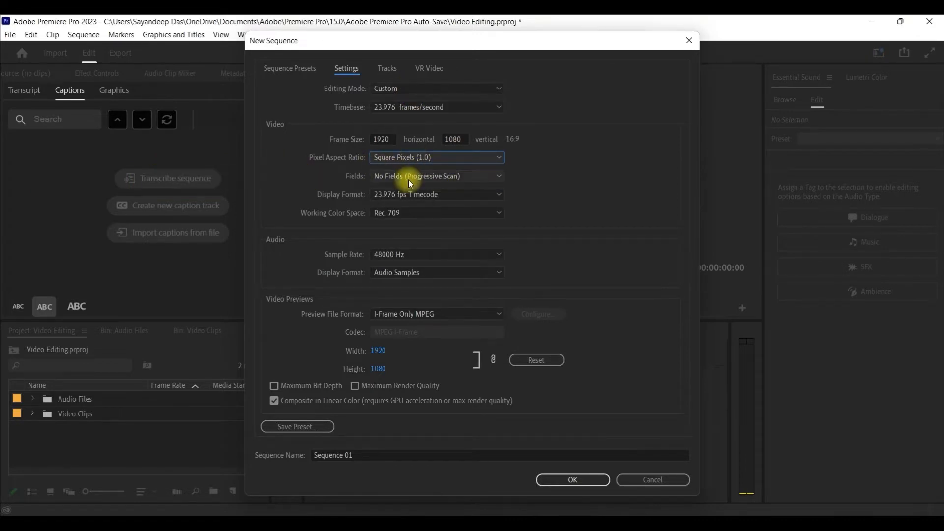
click(584, 479)
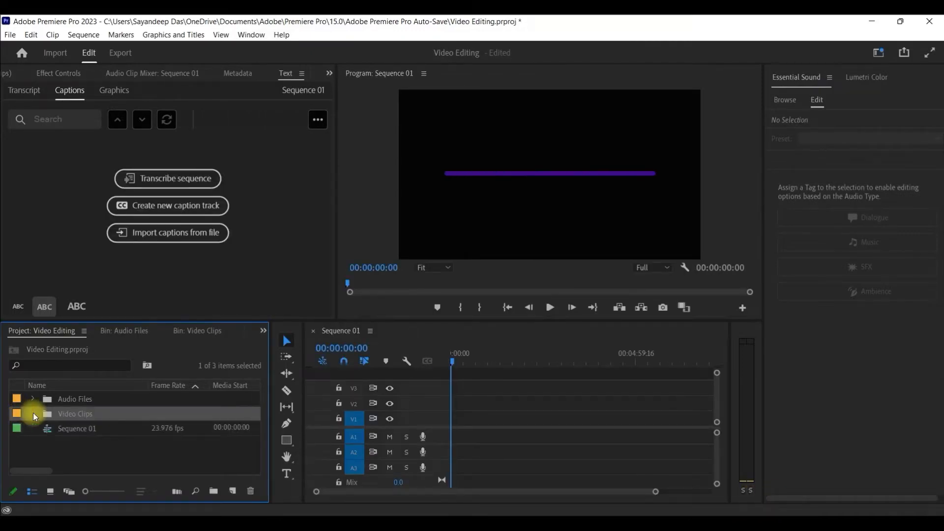
Step: Place the three clips of the Video Clips bin one after another on track V1, beginning with AdobeStock_361914461.mov at 00:00:00:00
click(33, 412)
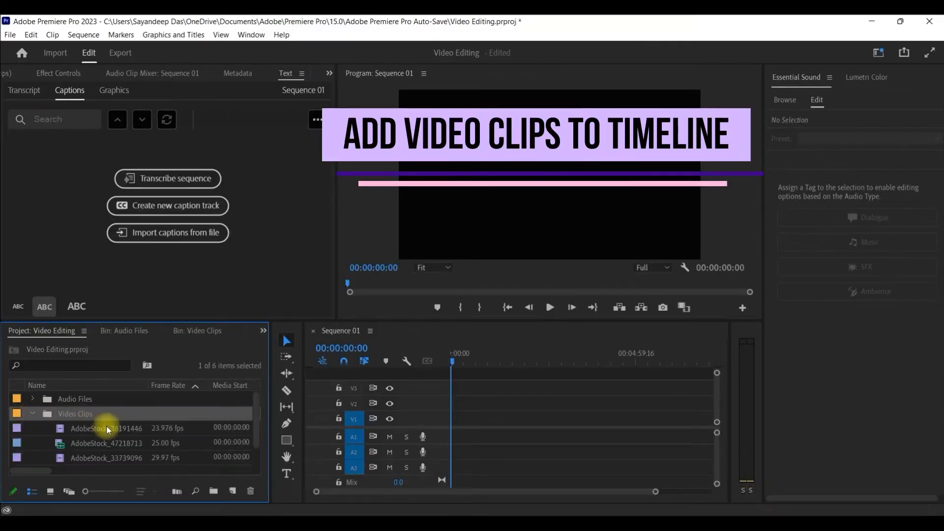
scroll(108, 427, down, 1)
drag(104, 415, 458, 420)
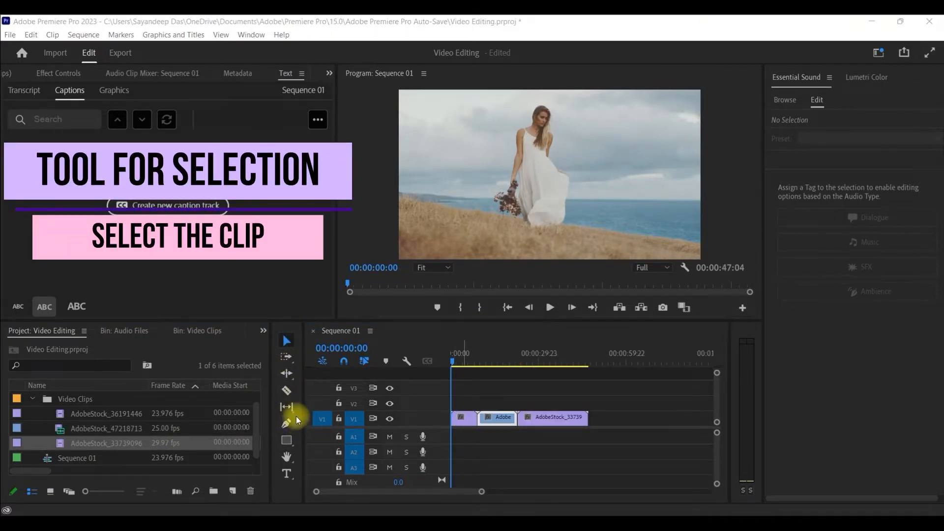
Step: Try moving the first clip on V1 behind the last clip with the Selection tool, and undo the move
click(287, 343)
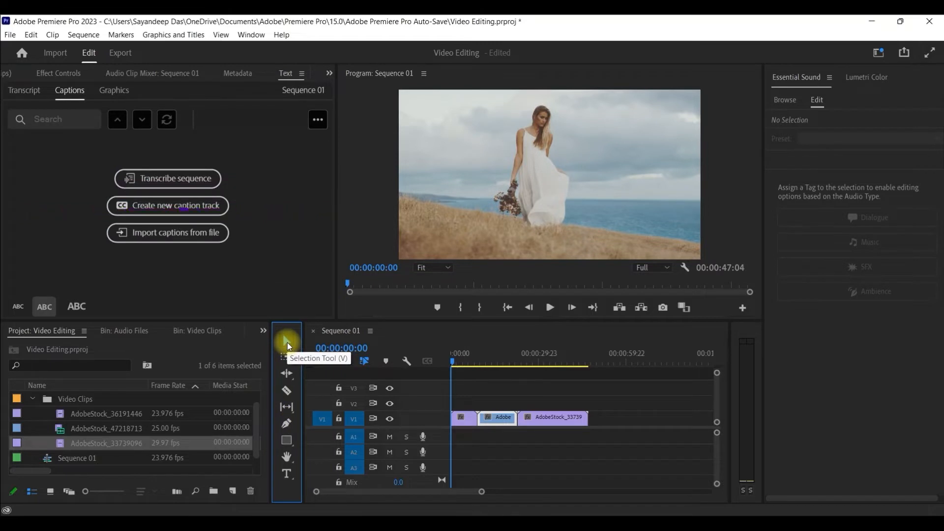
click(465, 422)
drag(467, 422, 607, 421)
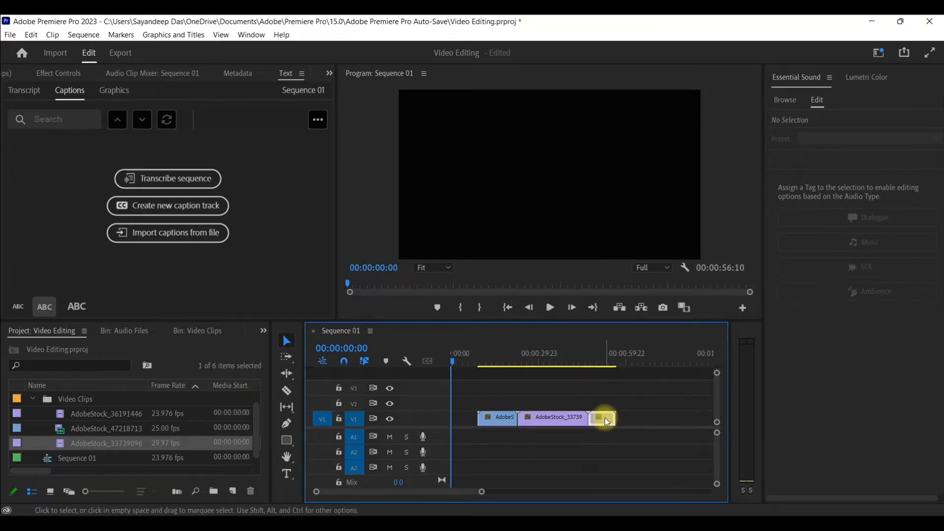
key(ctrl+z)
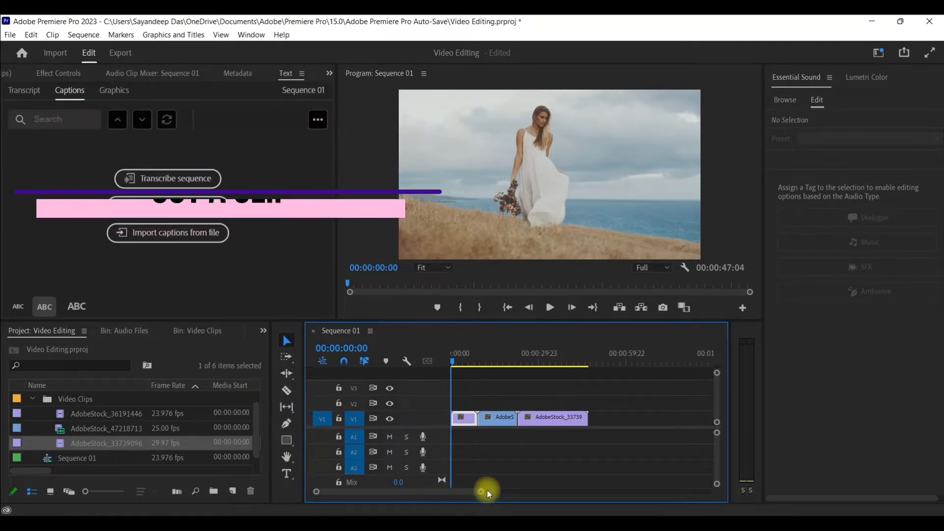
Step: Split the first V1 clip at 00:00:03:20 with the Razor tool, and again about two seconds further on
drag(481, 491, 423, 494)
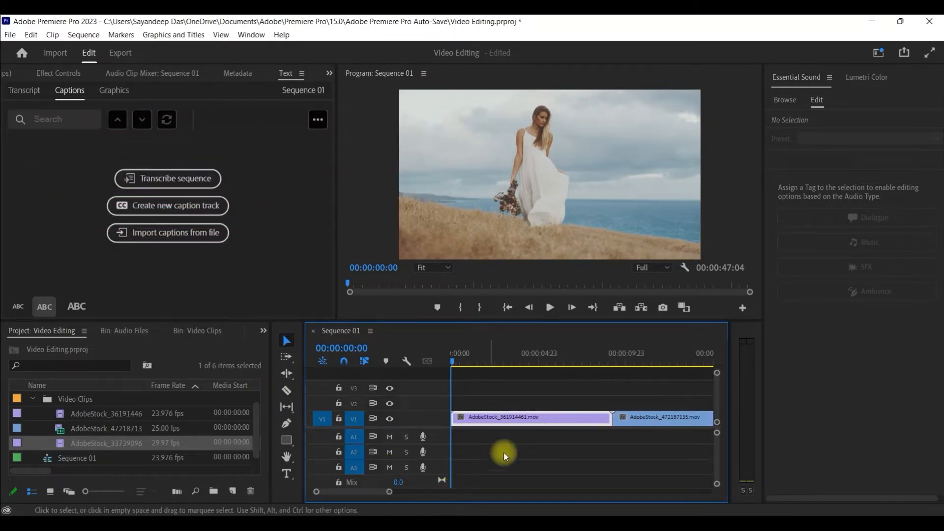
click(288, 340)
click(526, 422)
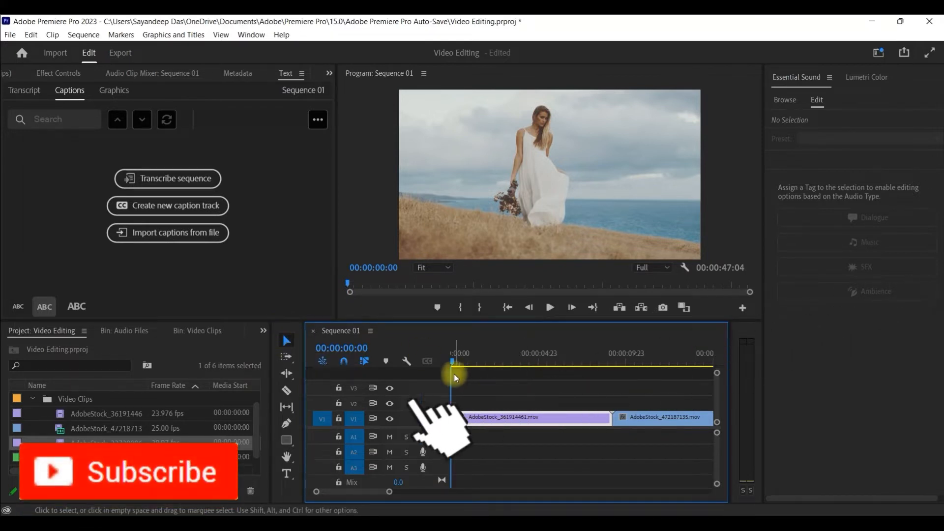
drag(453, 362, 519, 373)
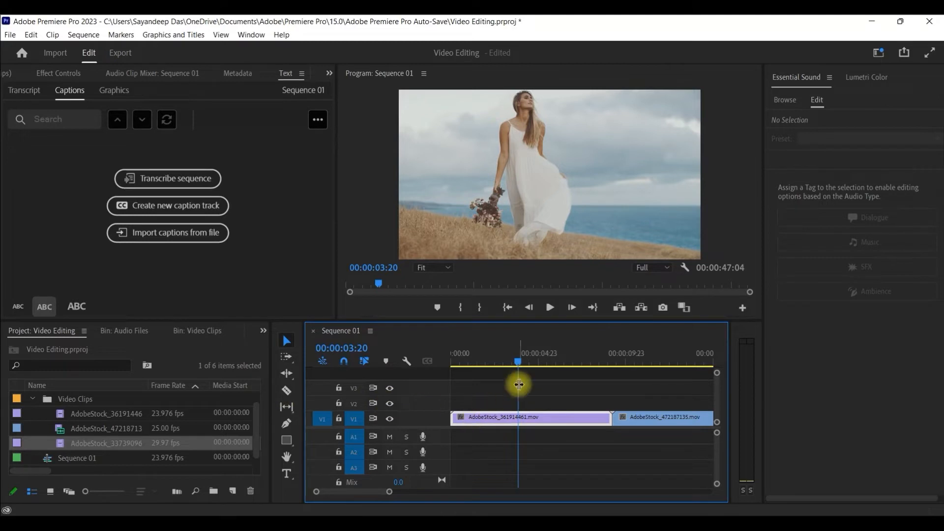
click(288, 392)
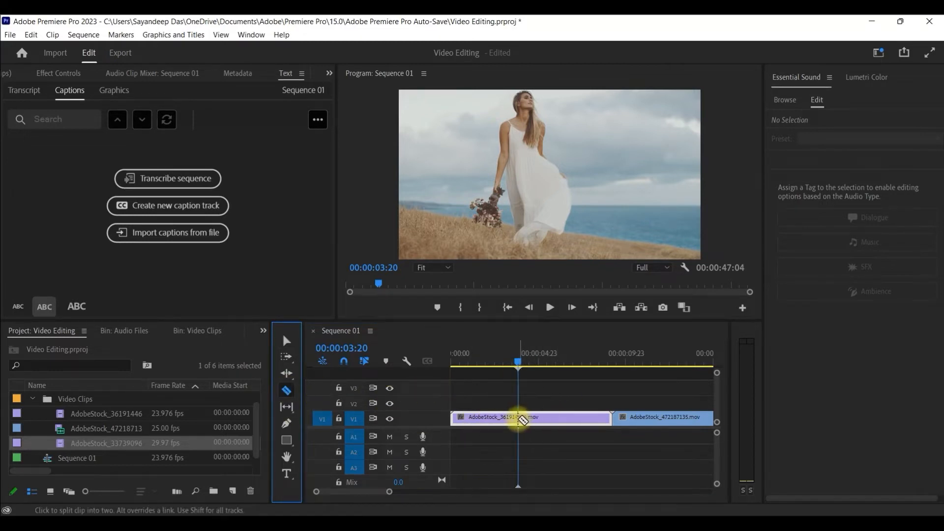
click(520, 418)
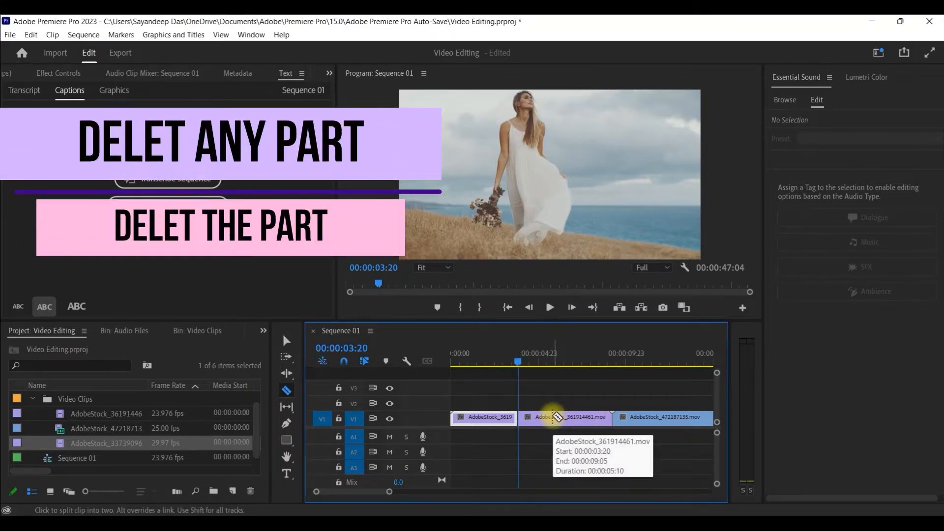
click(553, 417)
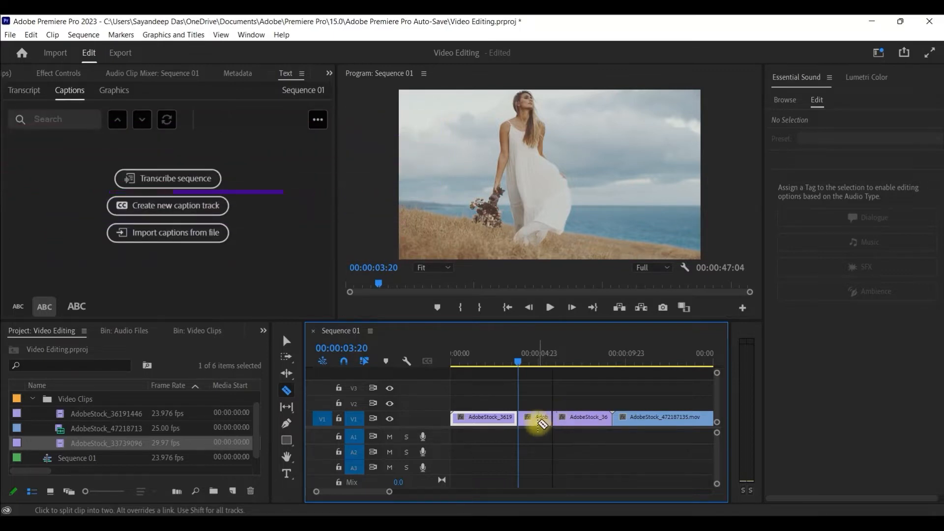
Step: Try deleting the middle piece of the split first clip on V1 and closing the gap it leaves, and undo both deletions
click(287, 341)
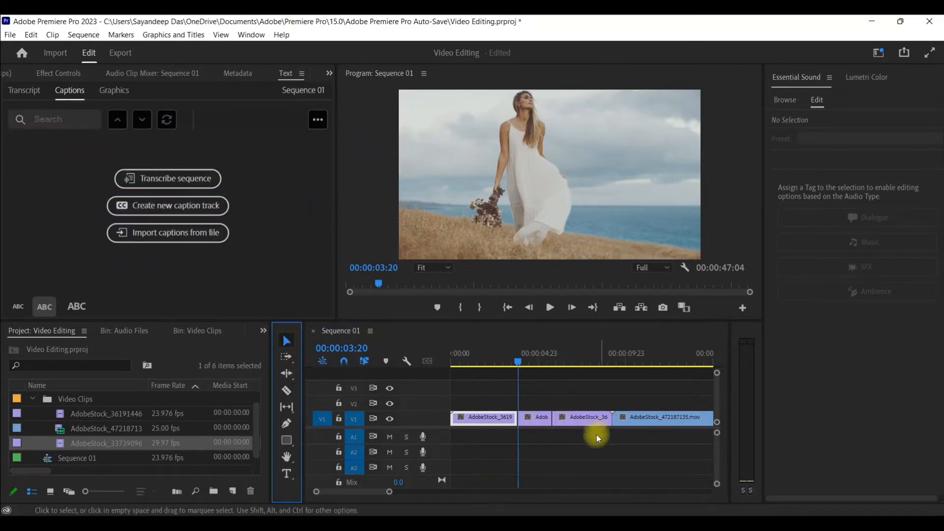
click(533, 422)
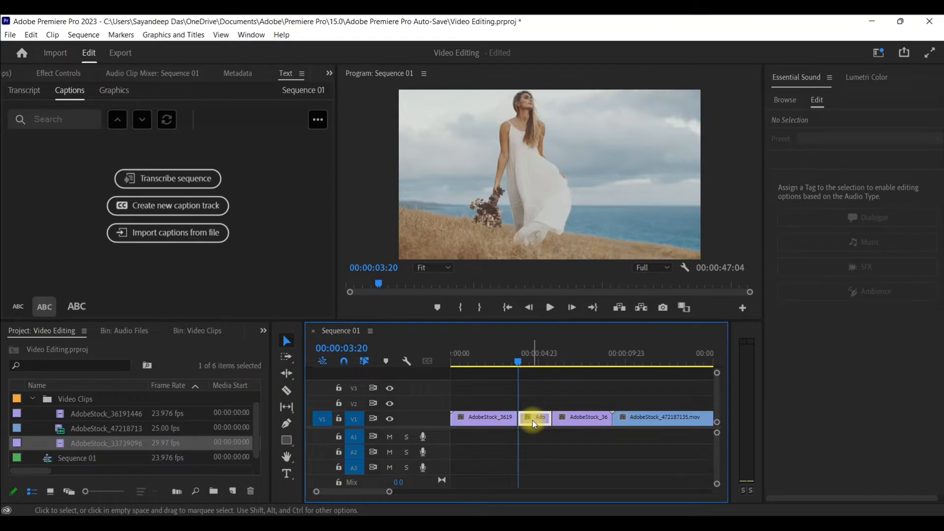
key(Delete)
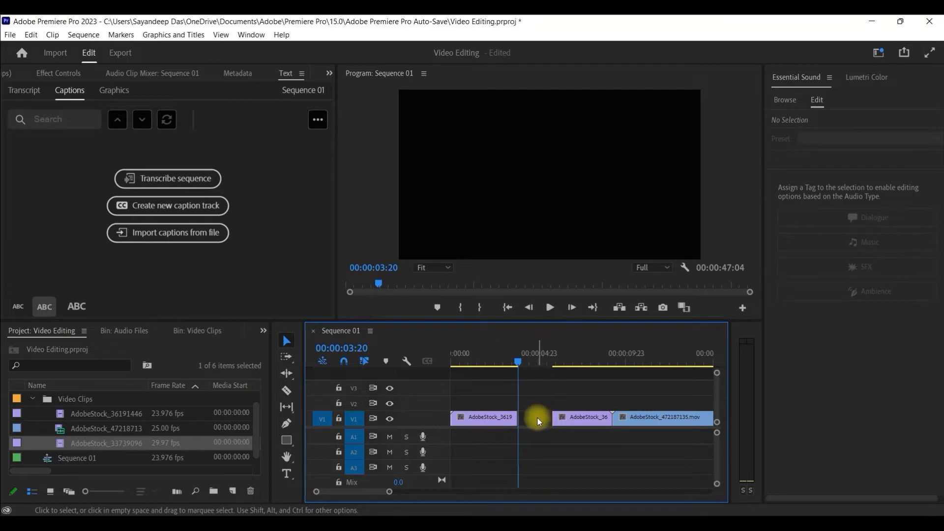
click(539, 422)
key(Delete)
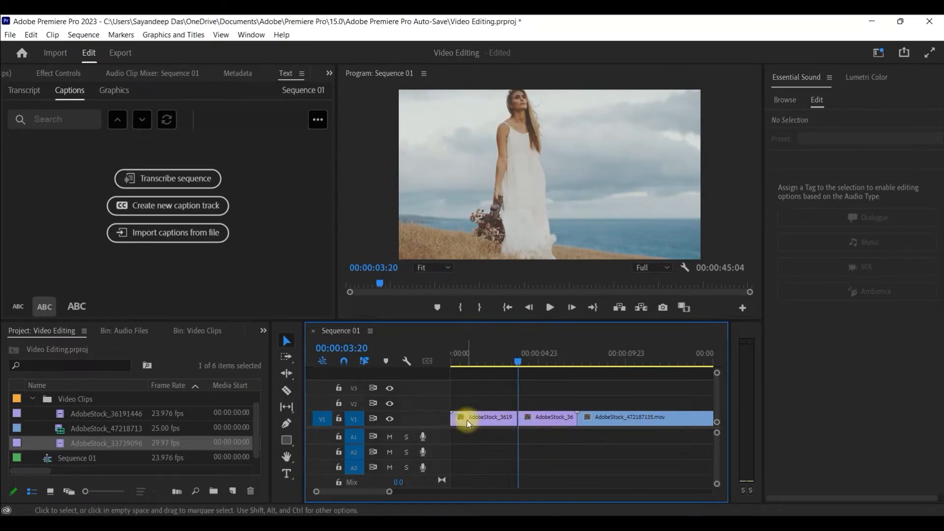
key(ctrl+z)
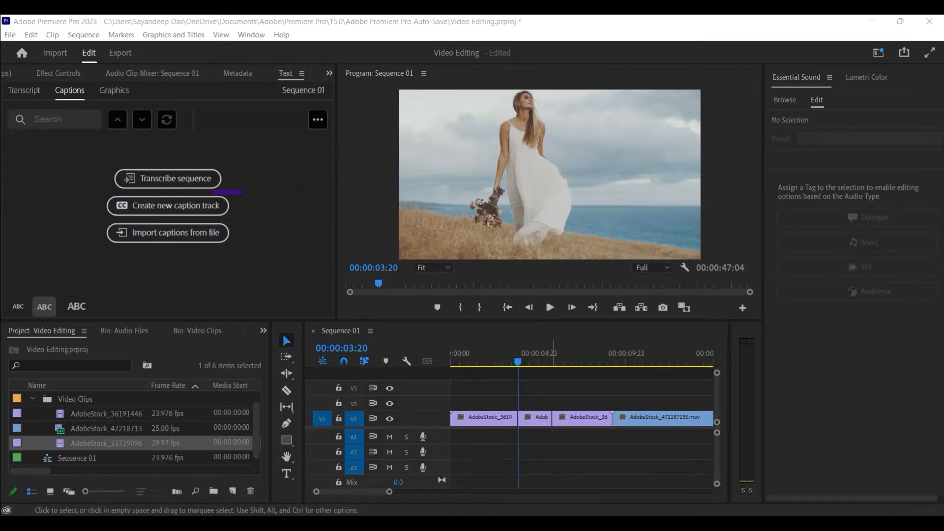
Step: Slow down the middle piece of the split AdobeStock_361914461.mov clip on V1 by setting its speed to 30%
drag(391, 493, 381, 497)
drag(397, 497, 393, 497)
click(592, 420)
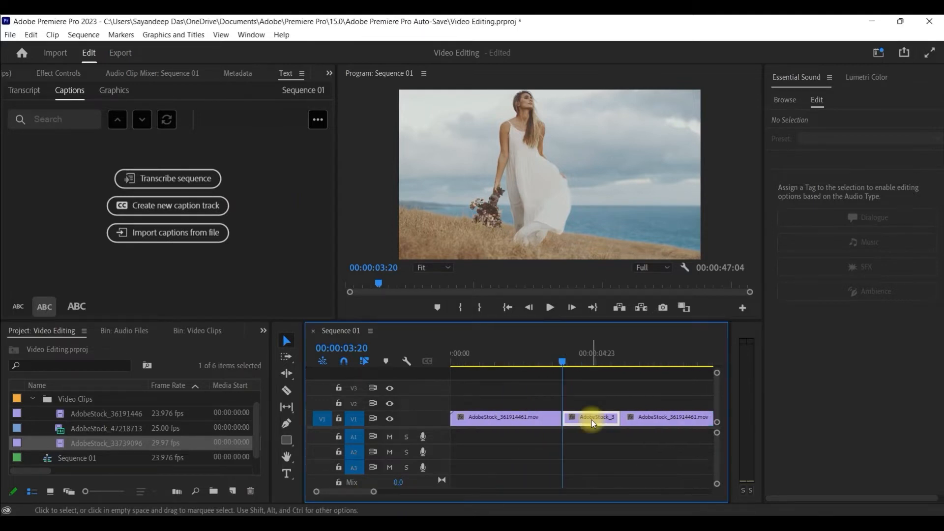
right_click(592, 421)
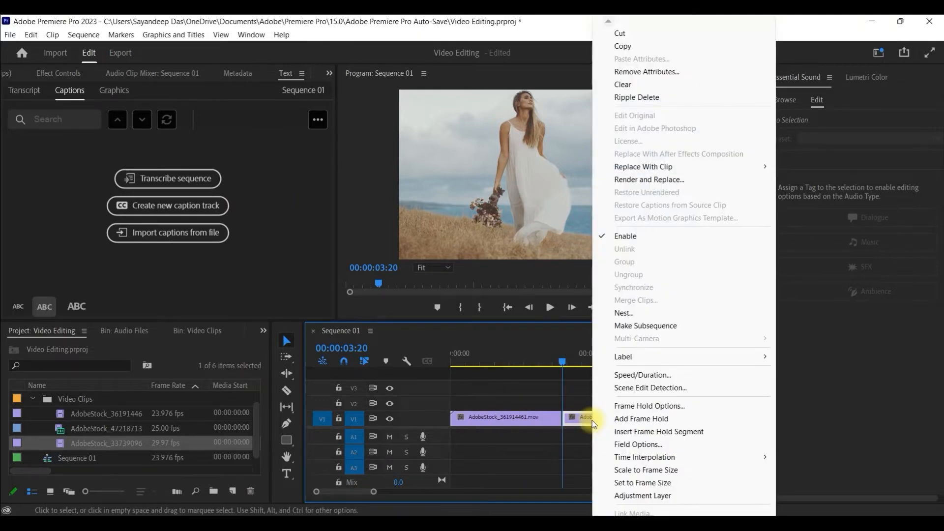
click(644, 375)
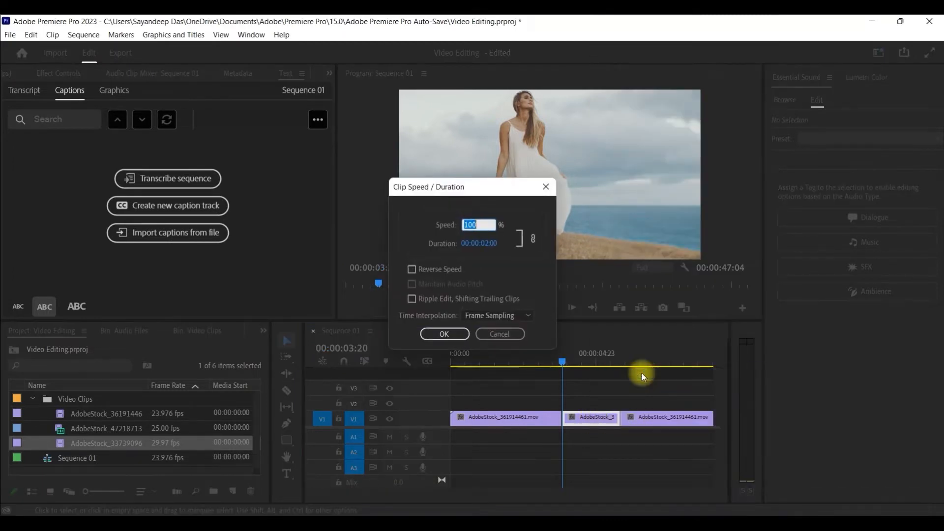
drag(499, 187, 372, 156)
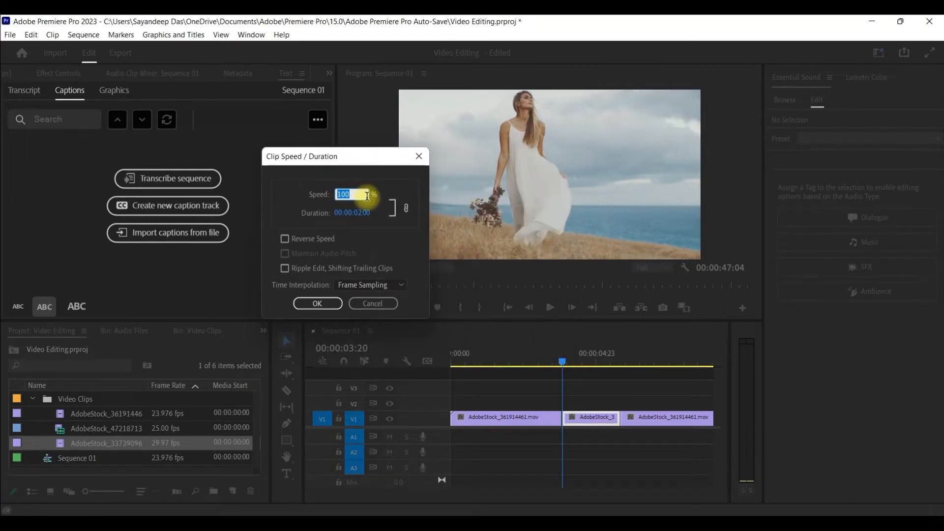
key(BackSpace)
text(2)
click(311, 303)
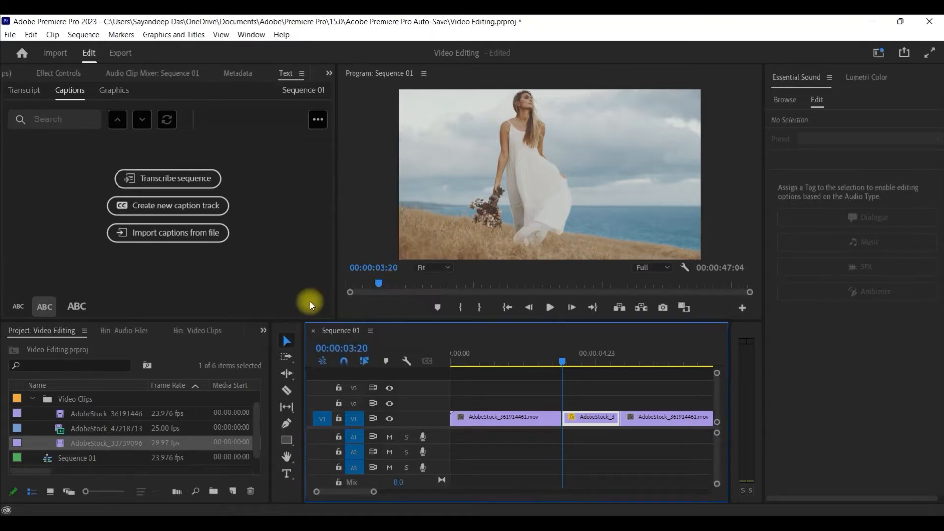
Step: Set the speed of the last piece of the split AdobeStock_361914461.mov clip to 200%, and scrub the playhead along the timeline
click(673, 420)
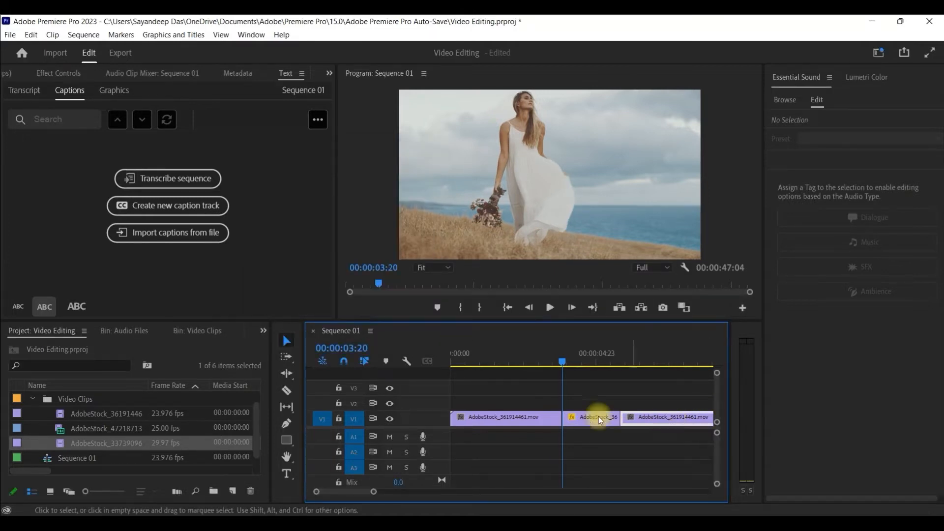
right_click(651, 419)
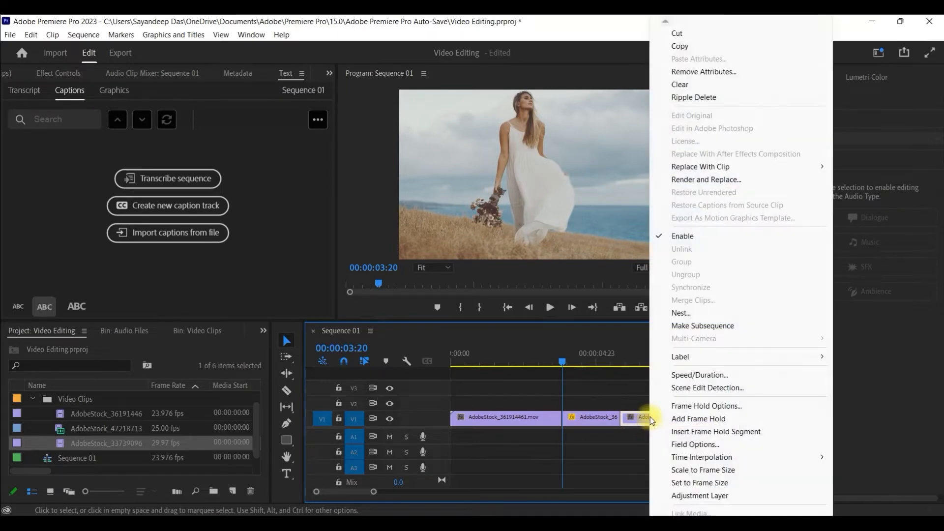
click(724, 373)
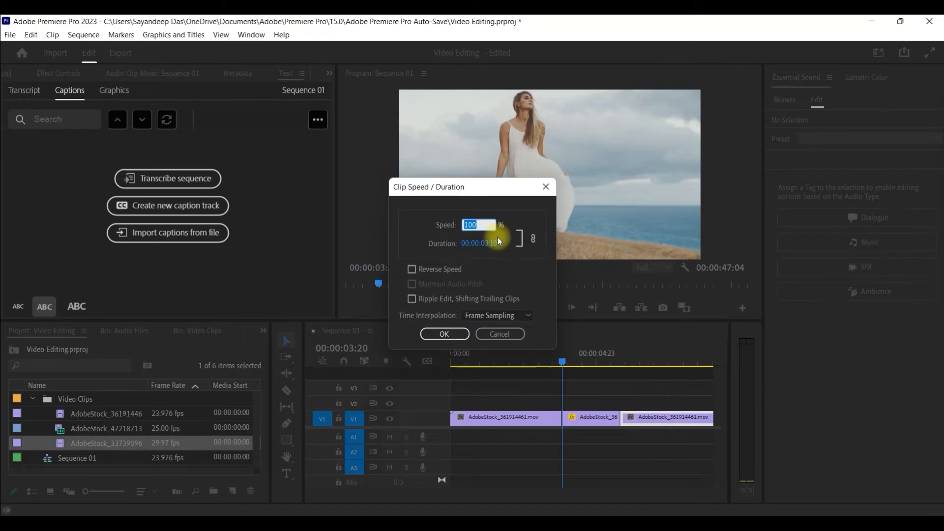
text(200)
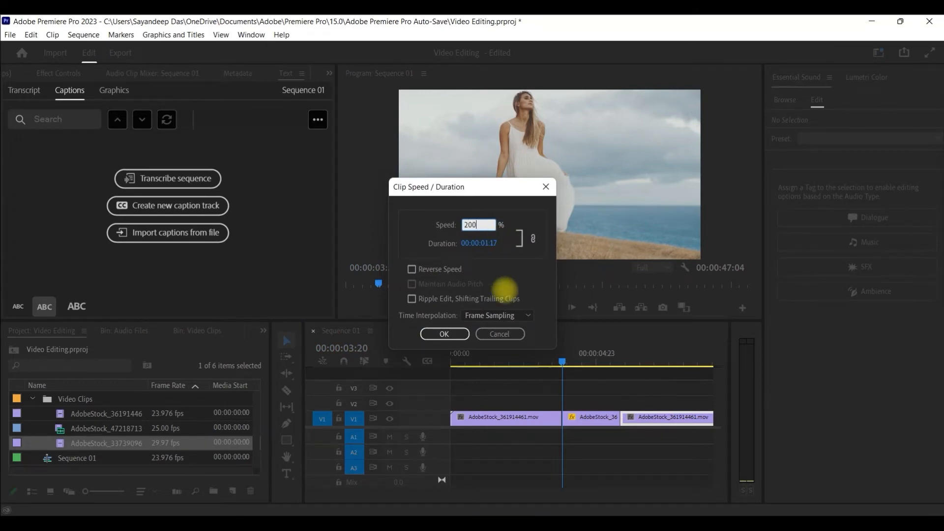
key(Return)
drag(692, 375, 520, 367)
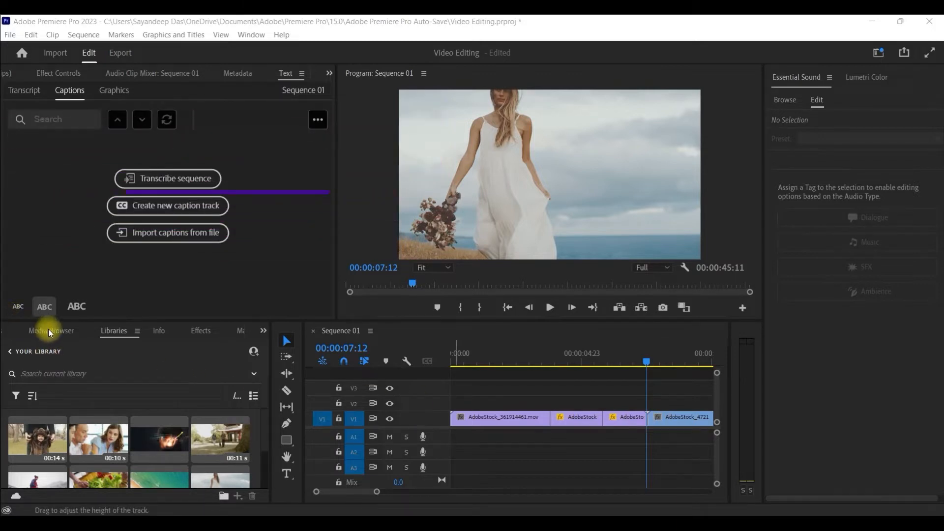
Step: Add a Cross Dissolve from the Dissolve video transitions at the cut between AdobeStock_361914461.mov and AdobeStock_472187135.mov on V1, accepting repeated frames
click(263, 330)
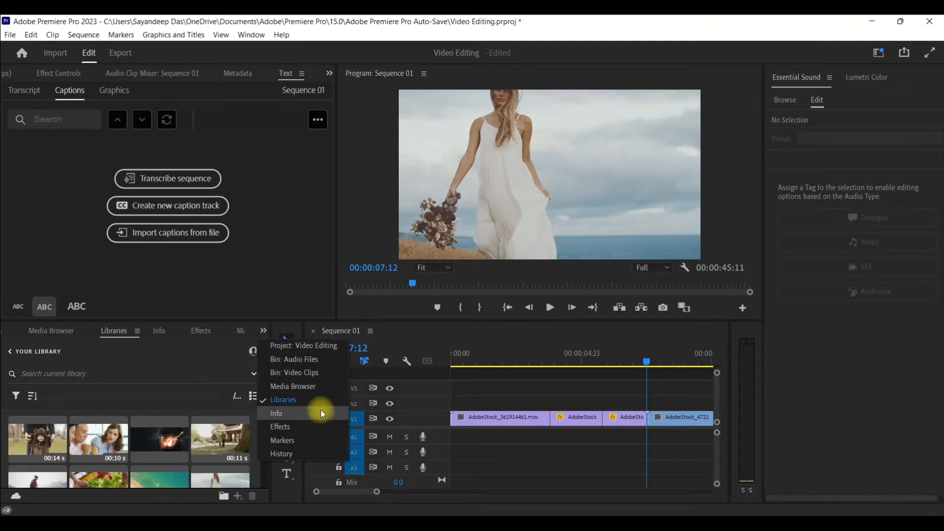
click(278, 426)
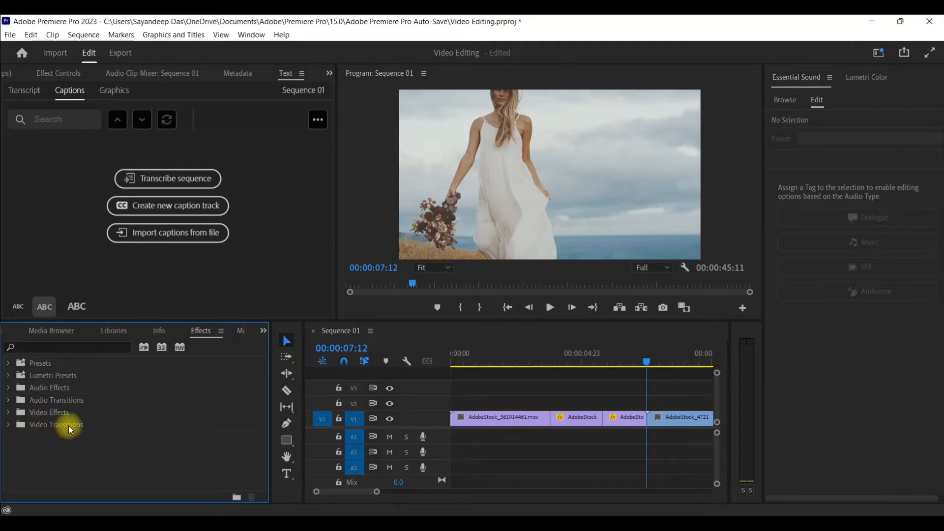
click(13, 424)
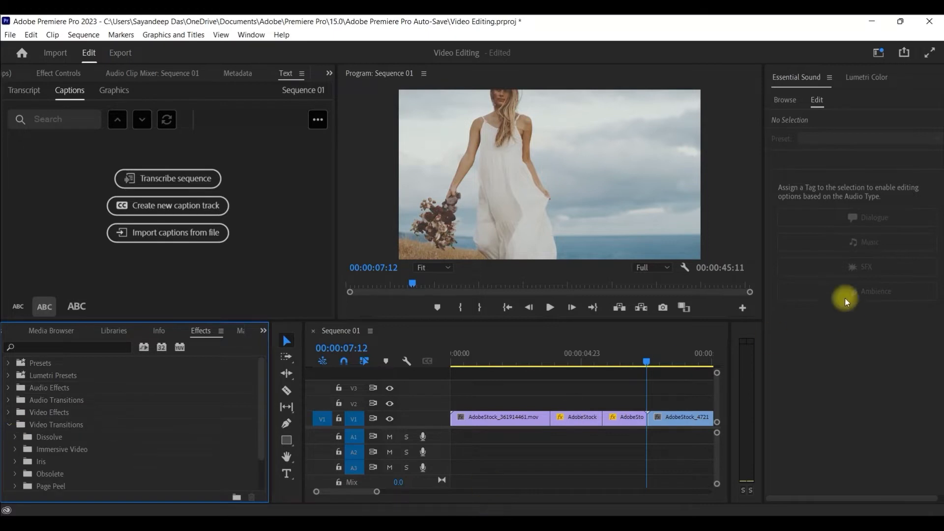
scroll(71, 456, down, 1)
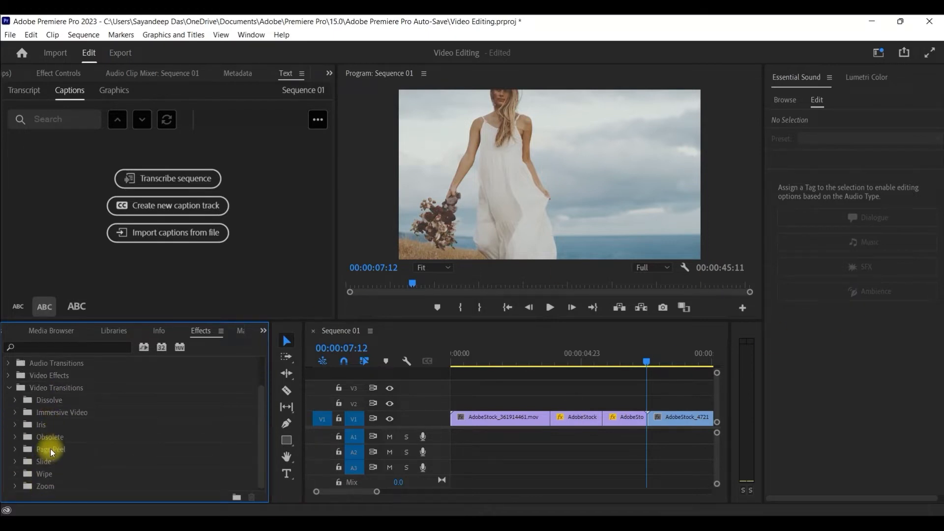
scroll(11, 418, down, 1)
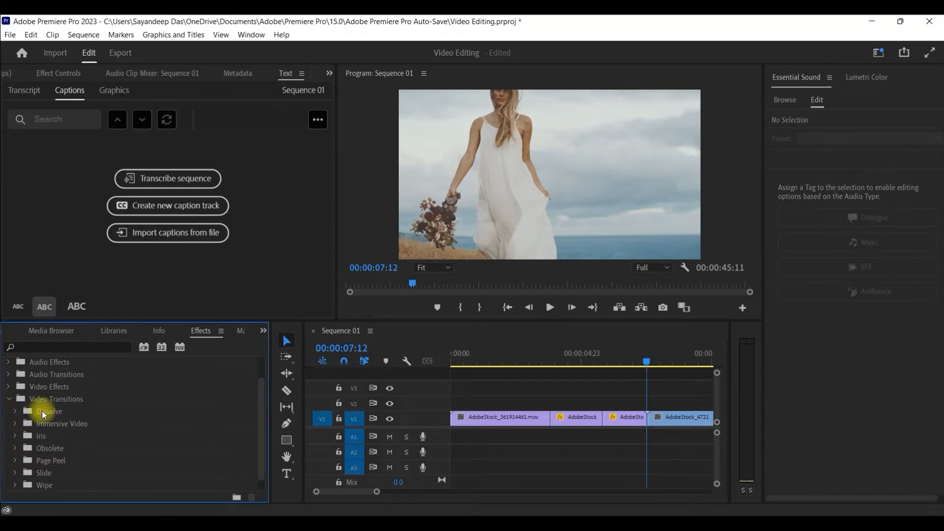
click(15, 412)
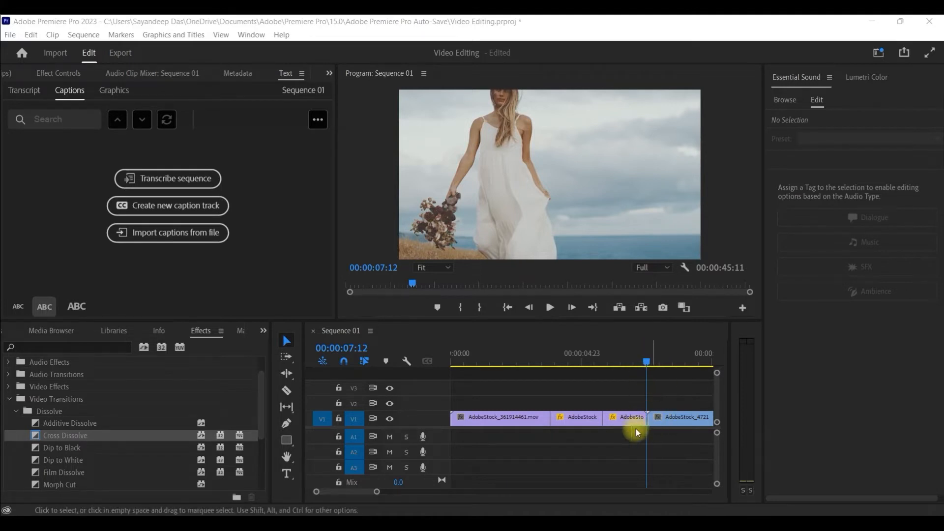
drag(67, 434, 647, 418)
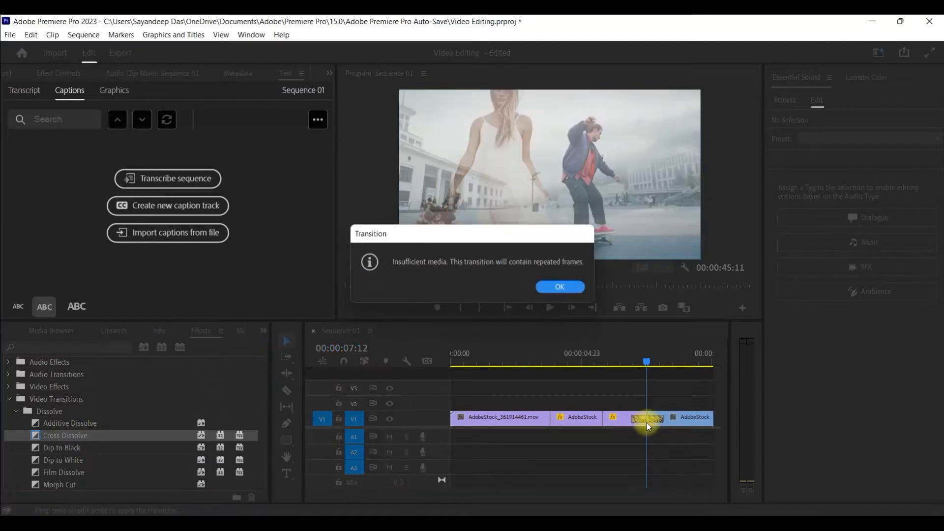
click(564, 294)
Step: Check the duration setting of the Cross Dissolve without altering it, and play back the transition in the Program monitor
double_click(574, 444)
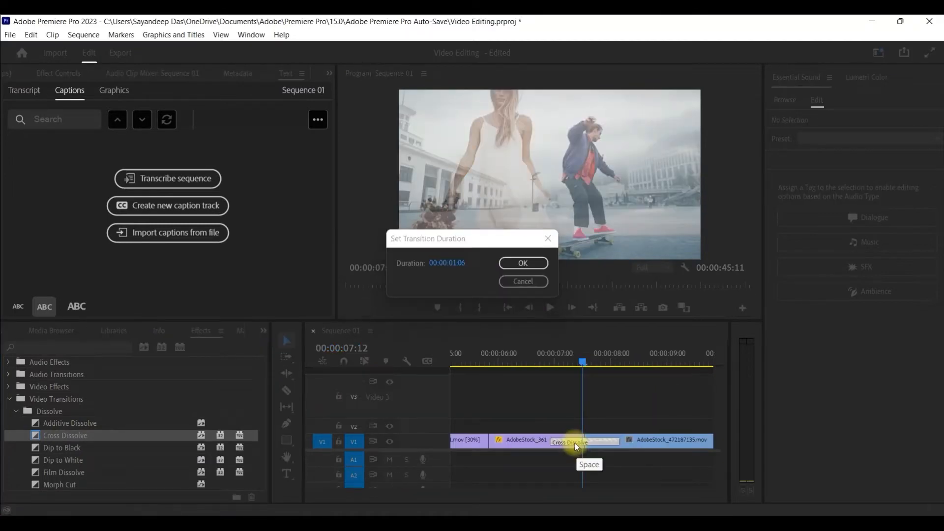
click(453, 260)
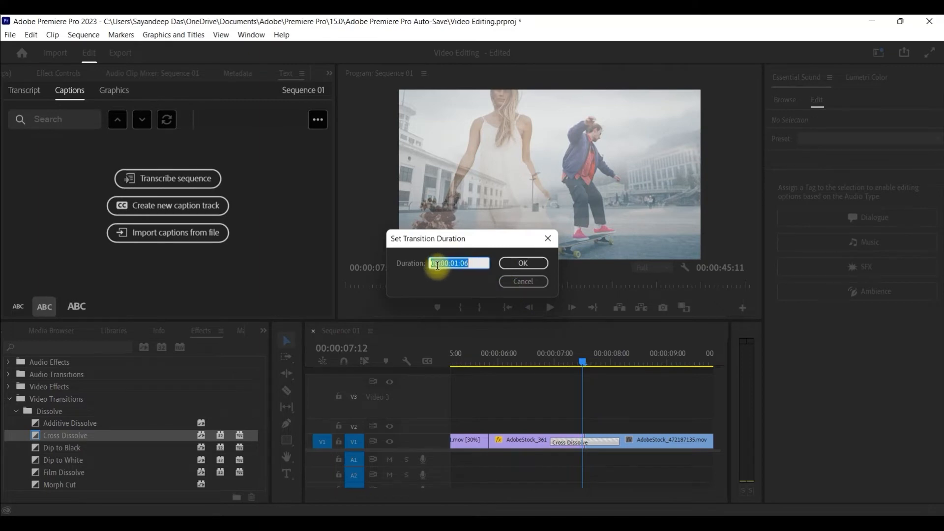
click(544, 264)
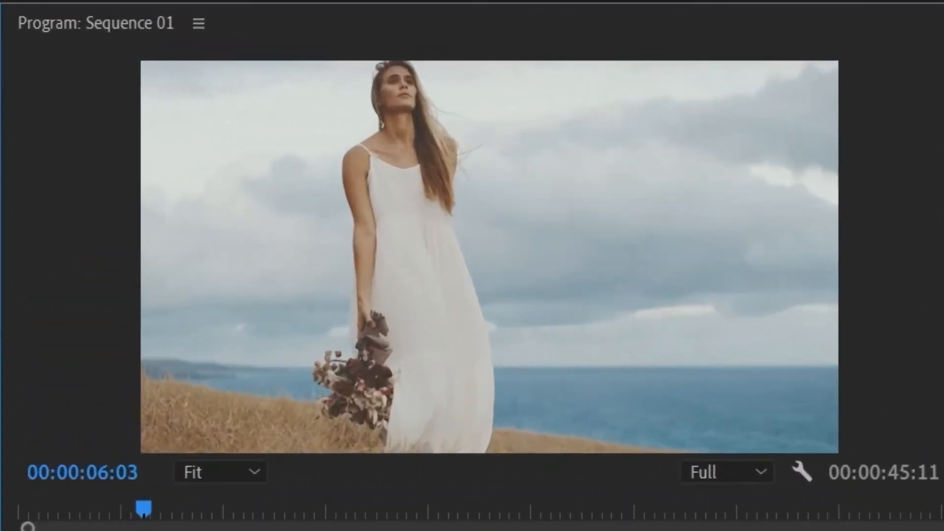
click(485, 530)
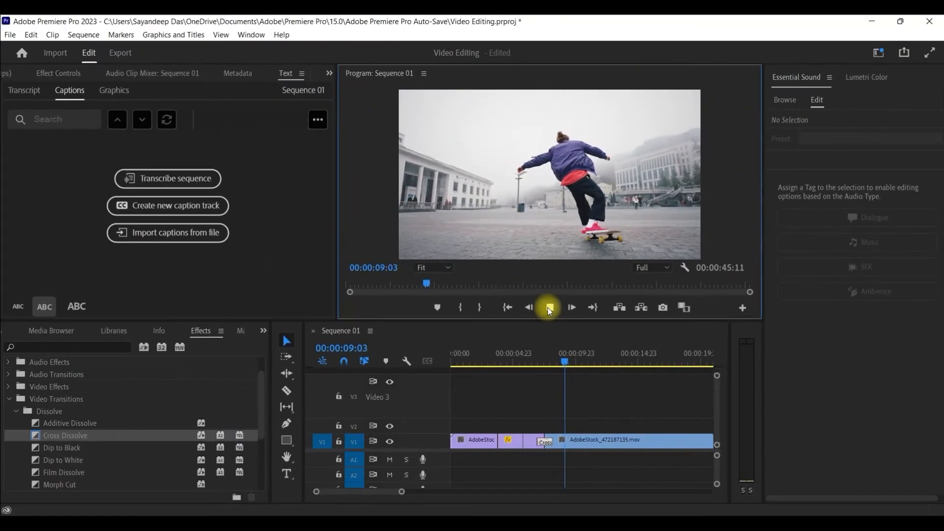
click(550, 307)
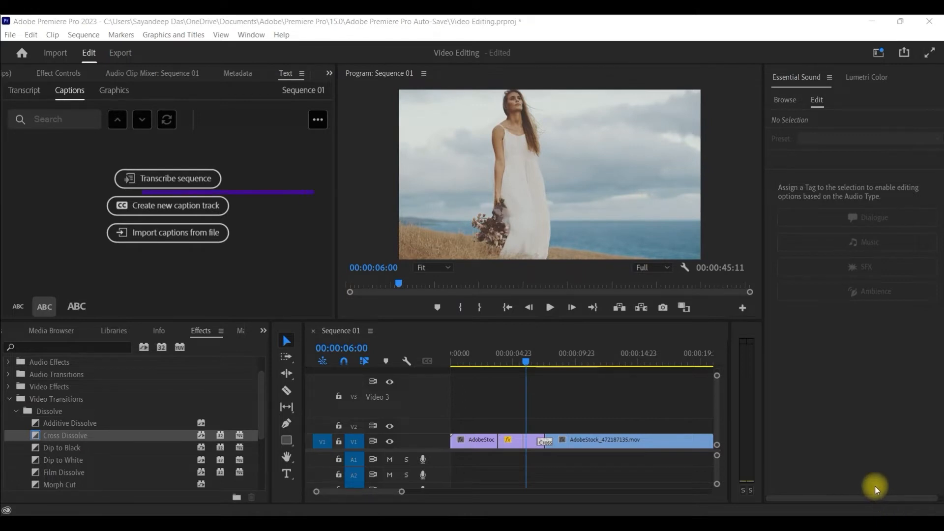
Step: Apply the Gaussian Blur effect from Blur & Sharpen to the short skateboarder piece between 00:00:14:00 and 00:00:15:23 on V1
click(11, 410)
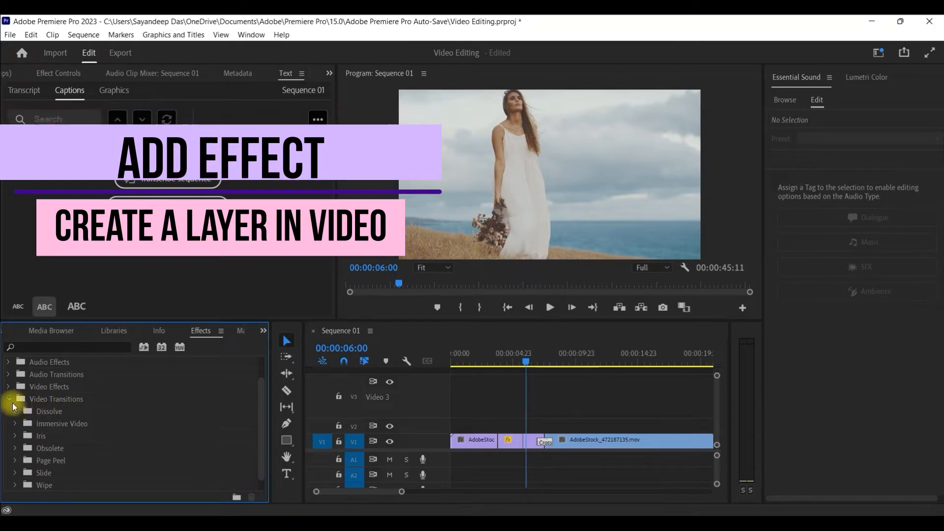
click(9, 399)
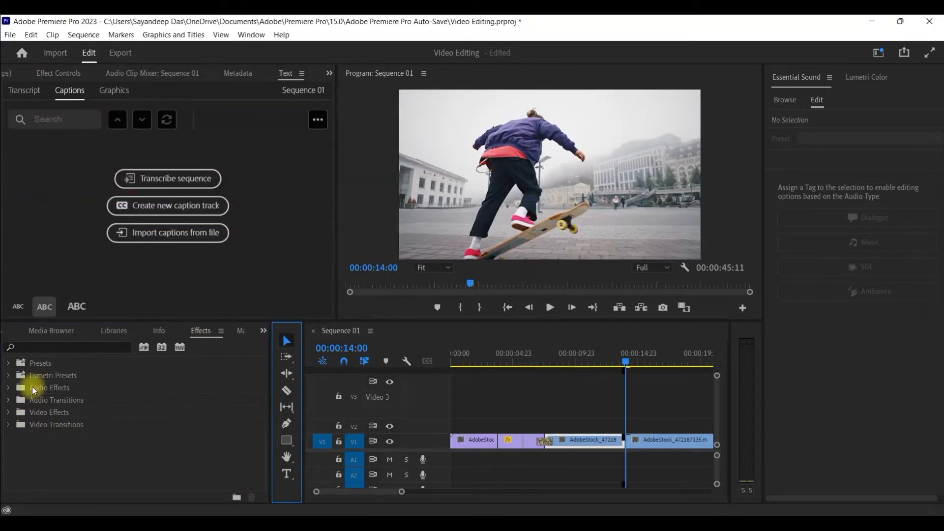
click(9, 412)
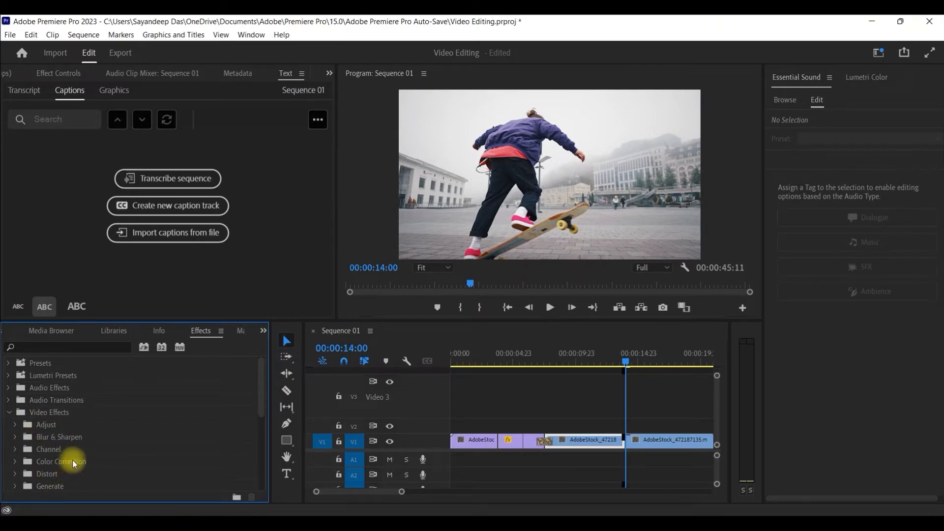
click(15, 461)
scroll(93, 475, down, 1)
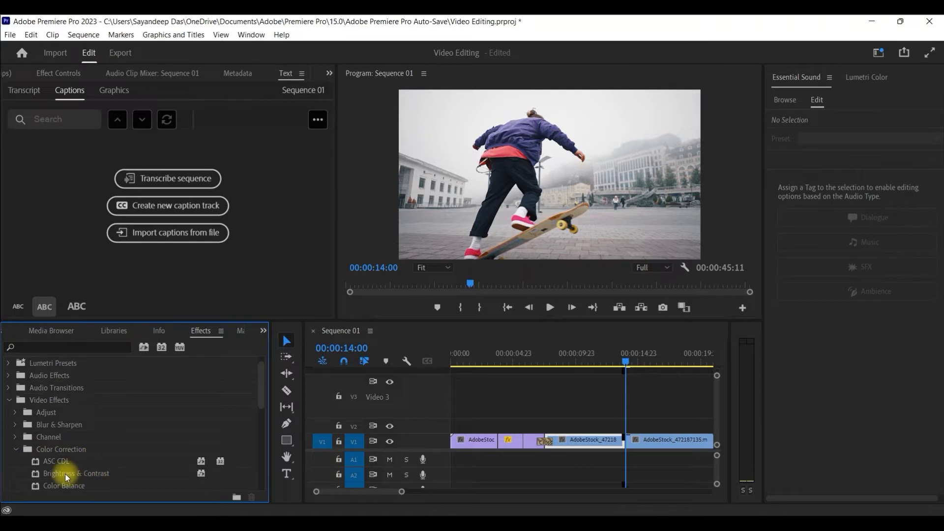
scroll(69, 473, down, 1)
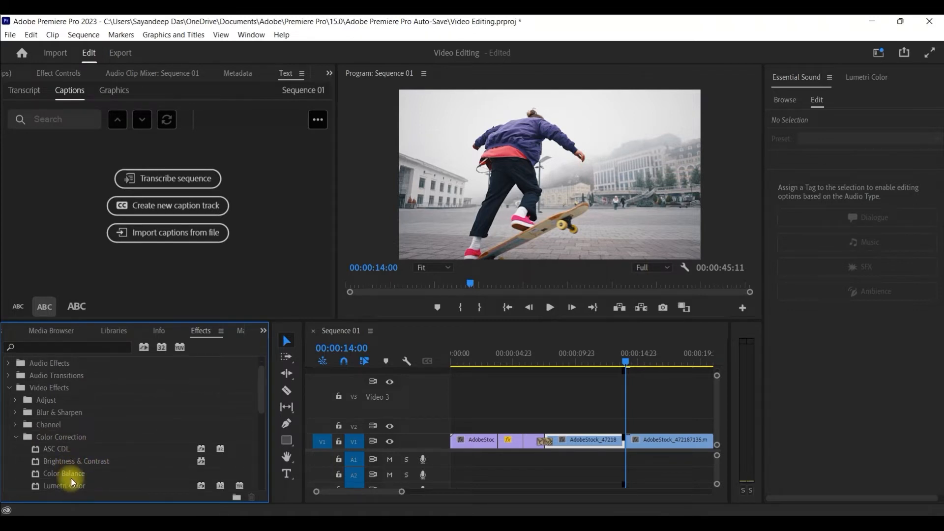
scroll(94, 486, down, 1)
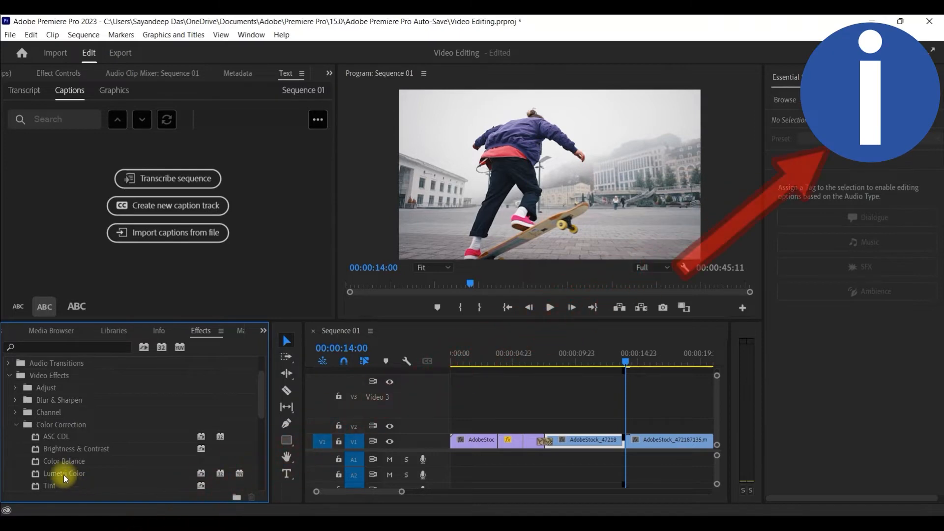
click(15, 425)
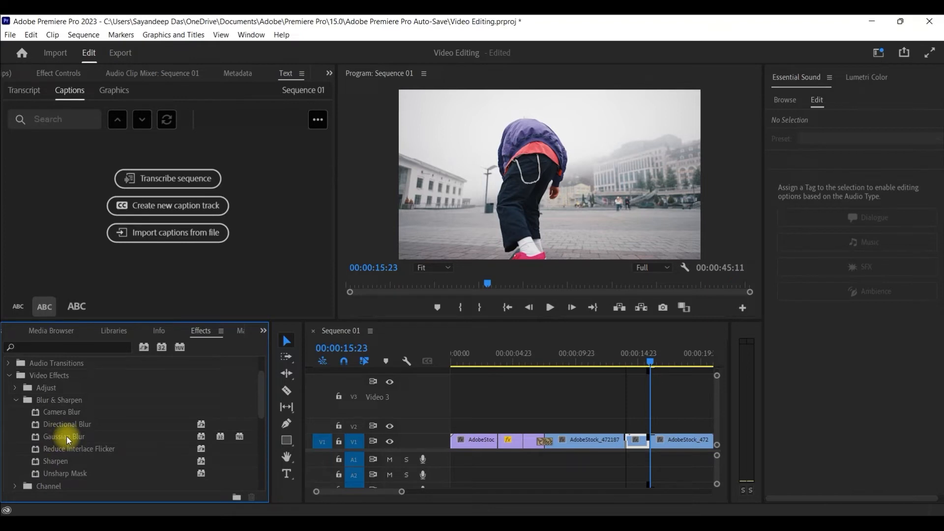
drag(68, 439, 633, 444)
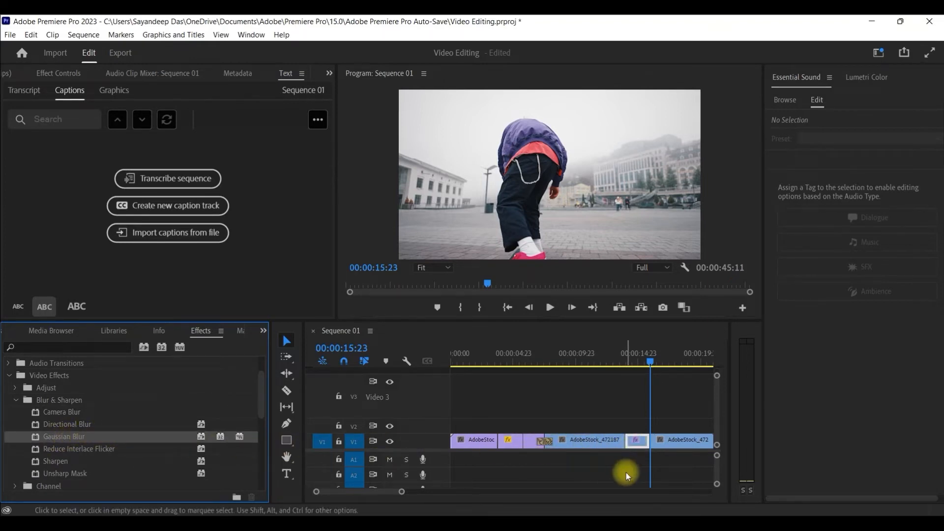
Step: Set the Gaussian Blur Blurriness to 25 on the short skateboarder piece on V1, and collapse the Blur & Sharpen effects folder
click(636, 441)
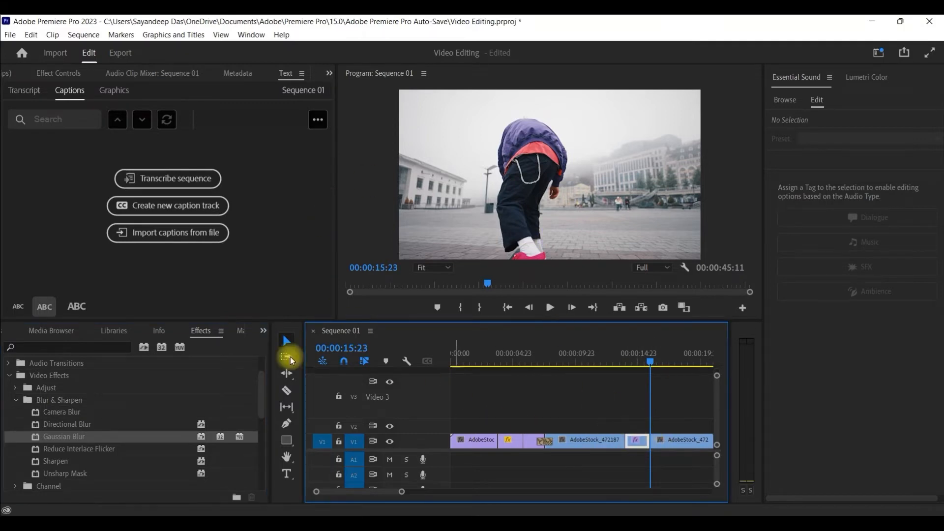
click(43, 74)
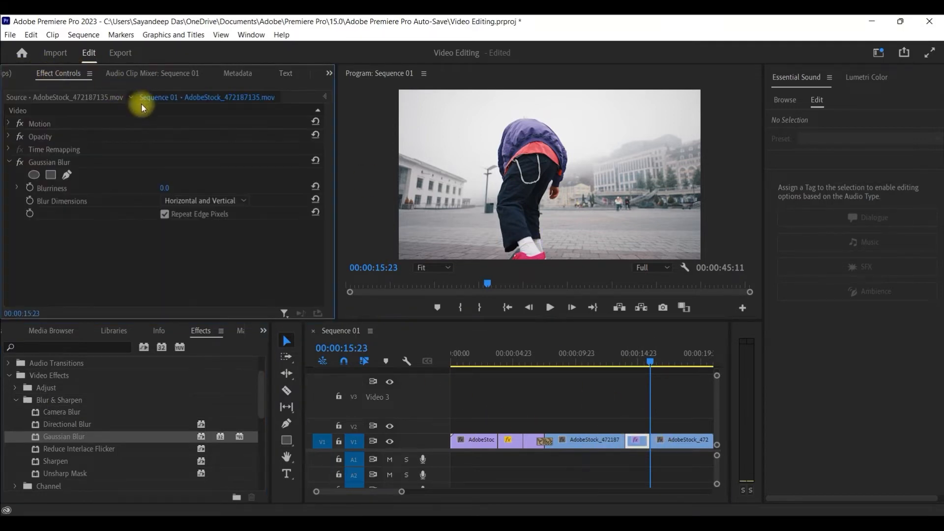
click(48, 138)
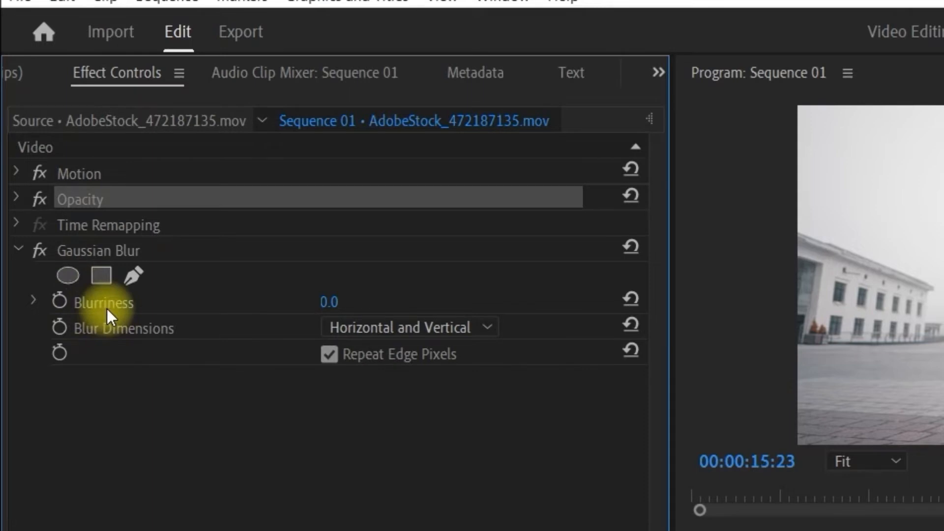
click(329, 301)
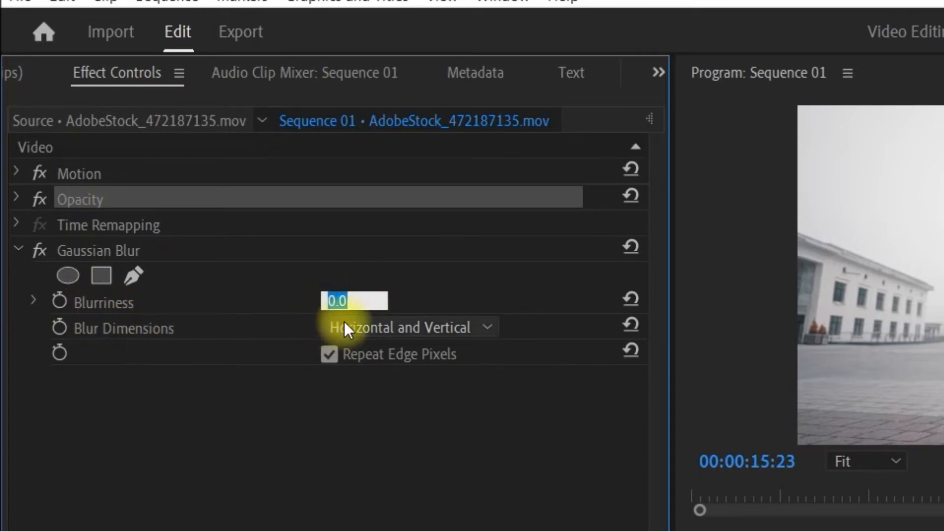
text(25)
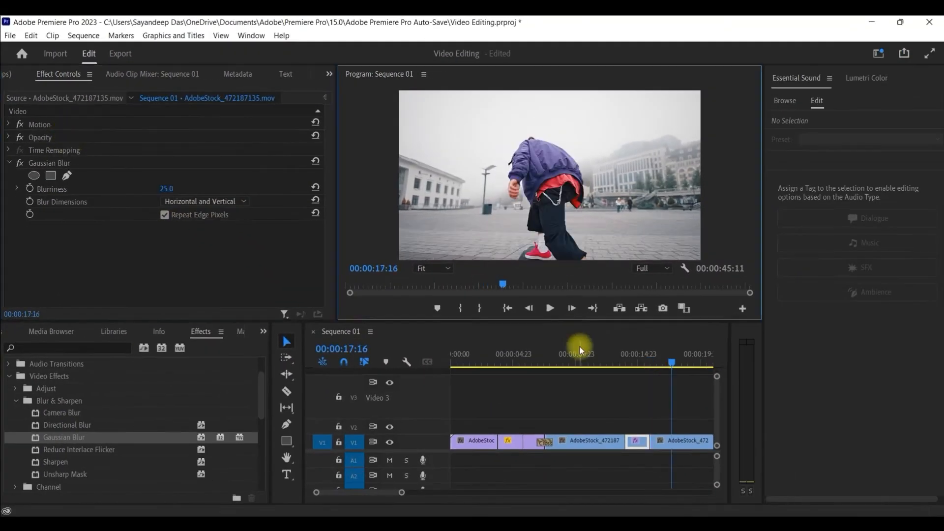
scroll(68, 455, down, 1)
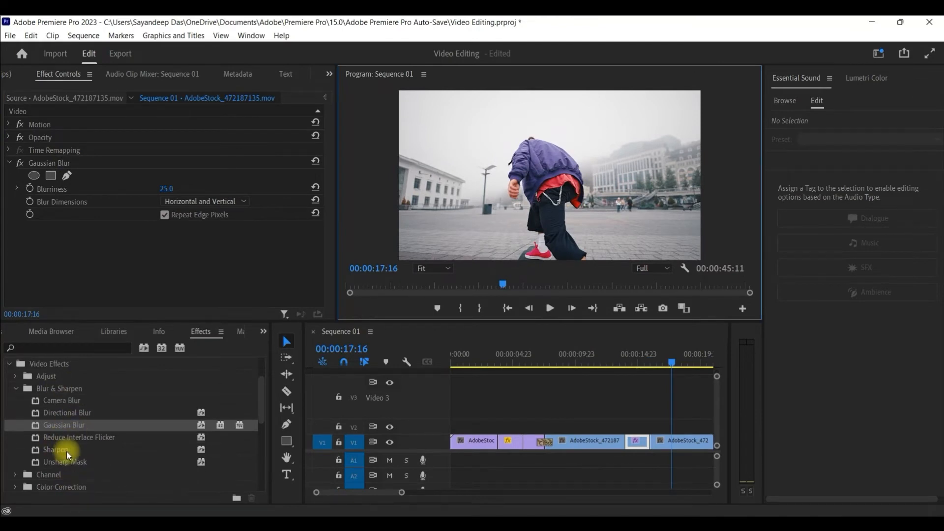
click(15, 388)
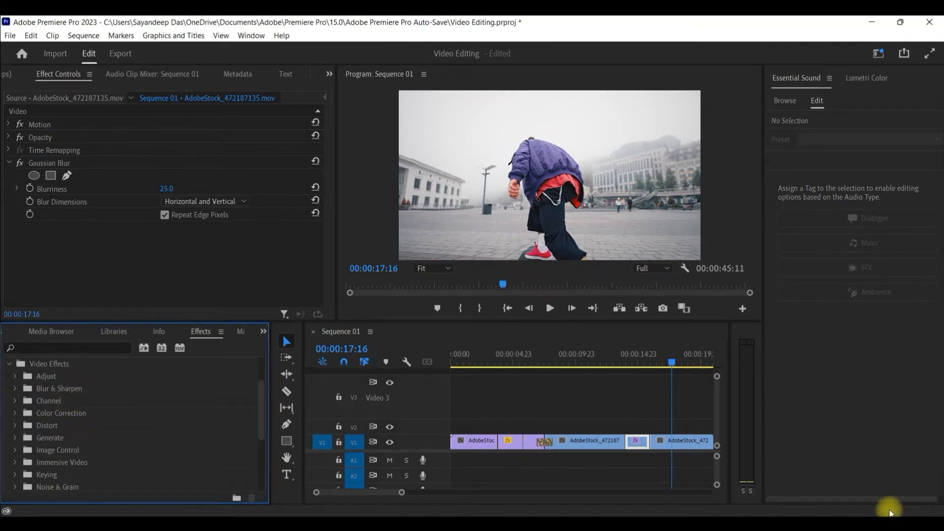
Step: Add the text "Video Editing" over the picture at 00:00:07:10 as a graphic above the AdobeStock_472187135.mov clip
drag(671, 366, 543, 390)
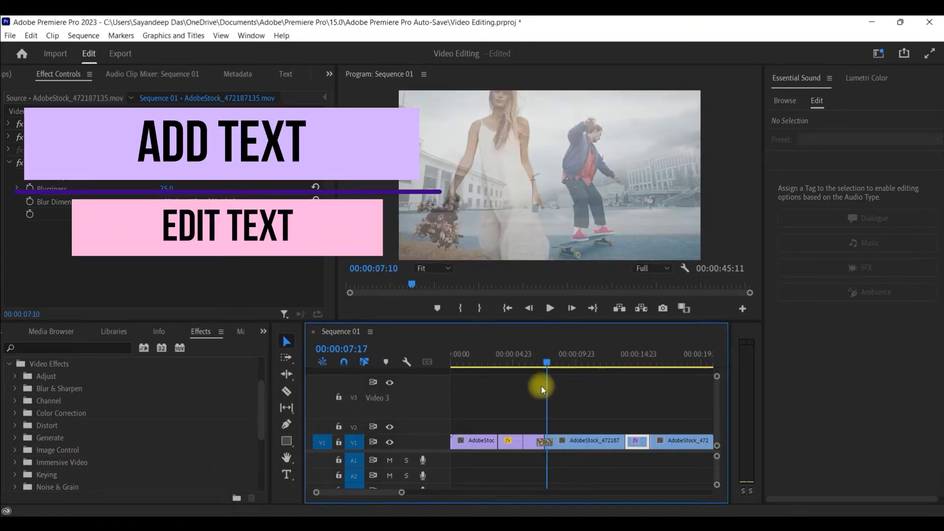
click(596, 442)
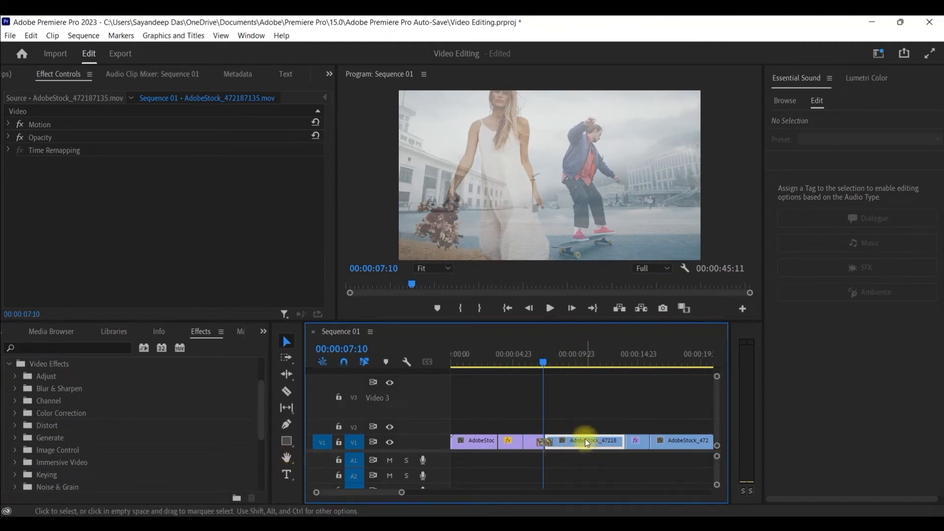
key(t)
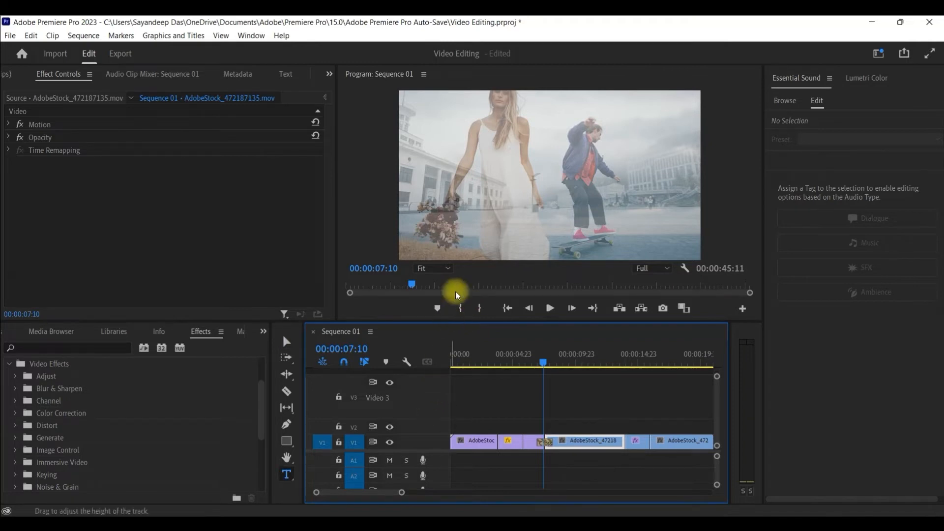
click(533, 153)
text(tttttt)
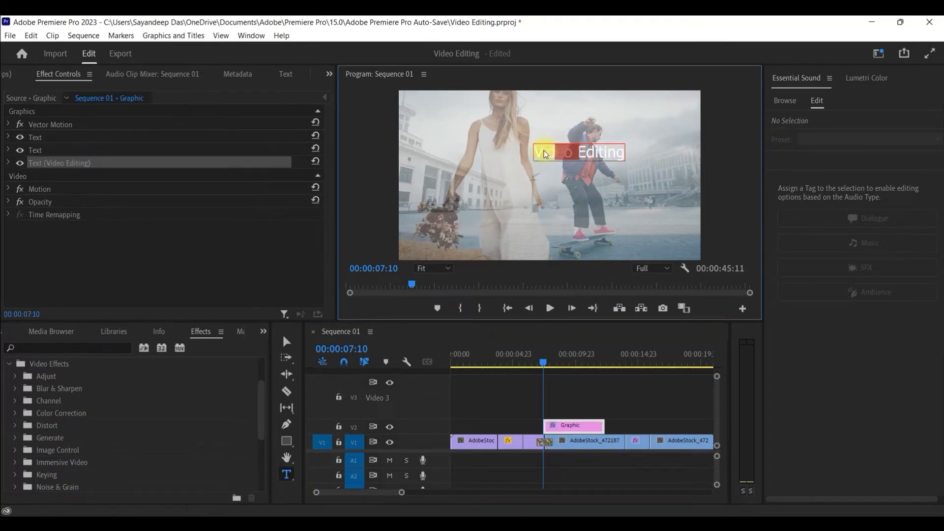
Step: Select the whole "Video Editing" text and change its font to Wide Latin
drag(544, 152, 537, 151)
click(536, 151)
triple_click(537, 151)
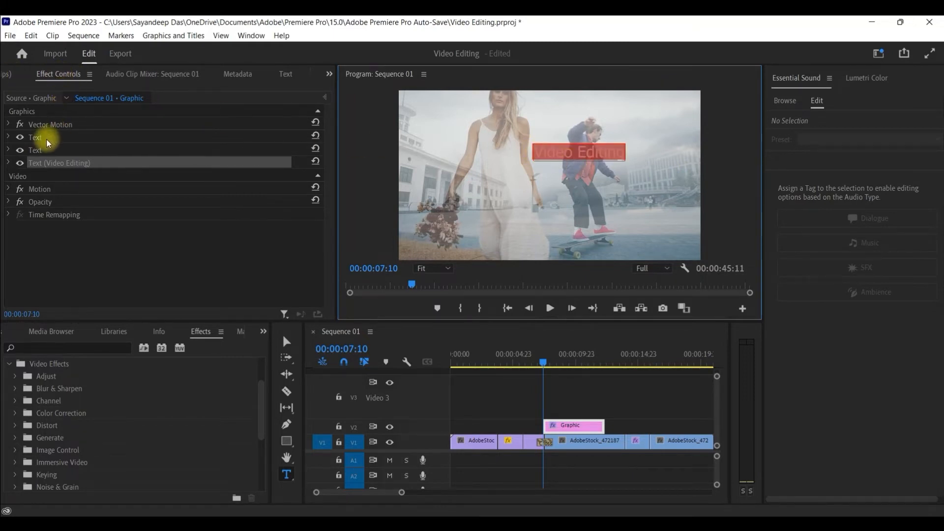
click(8, 163)
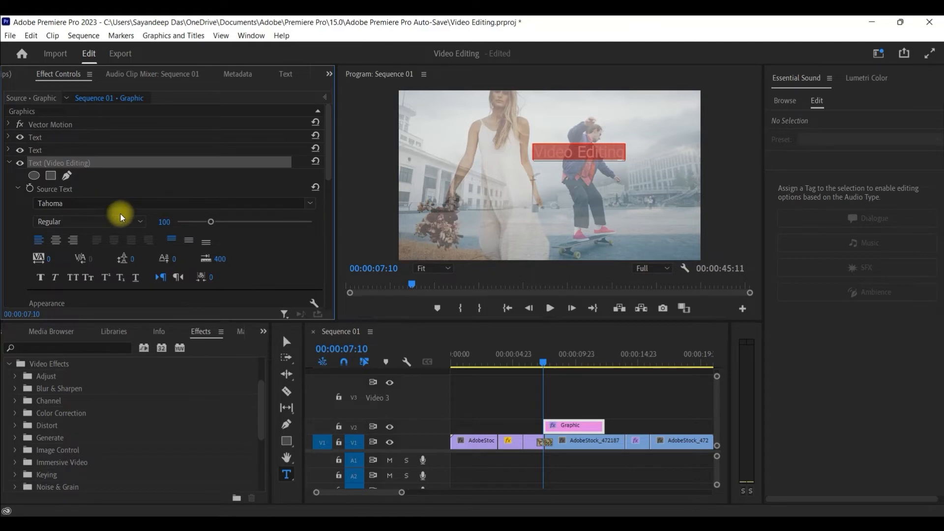
click(133, 203)
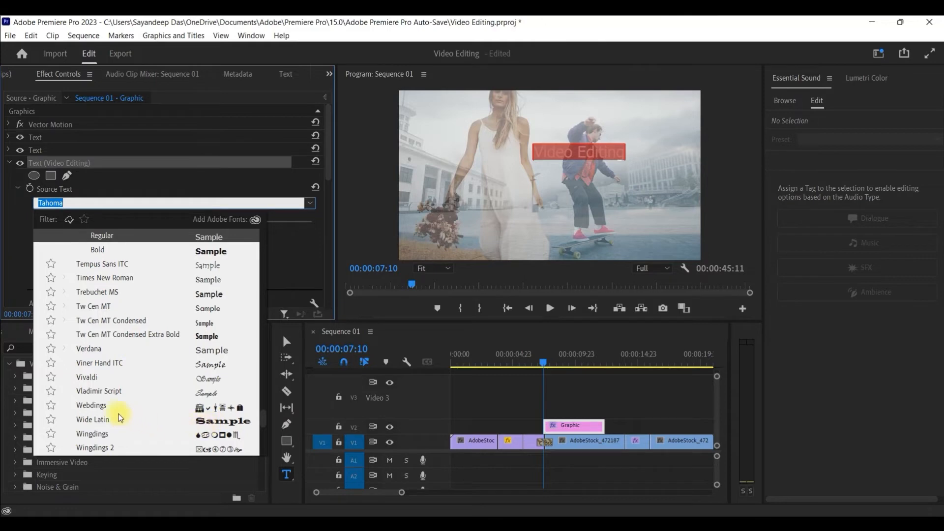
click(99, 418)
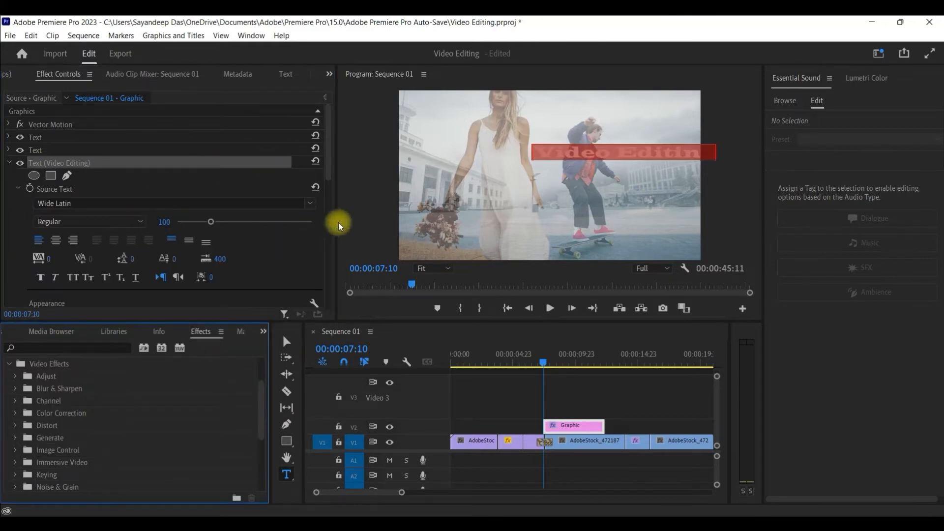
Step: Set the text's font size to 132 and sample a muted purple fill colour with the eyedropper
drag(326, 165, 326, 192)
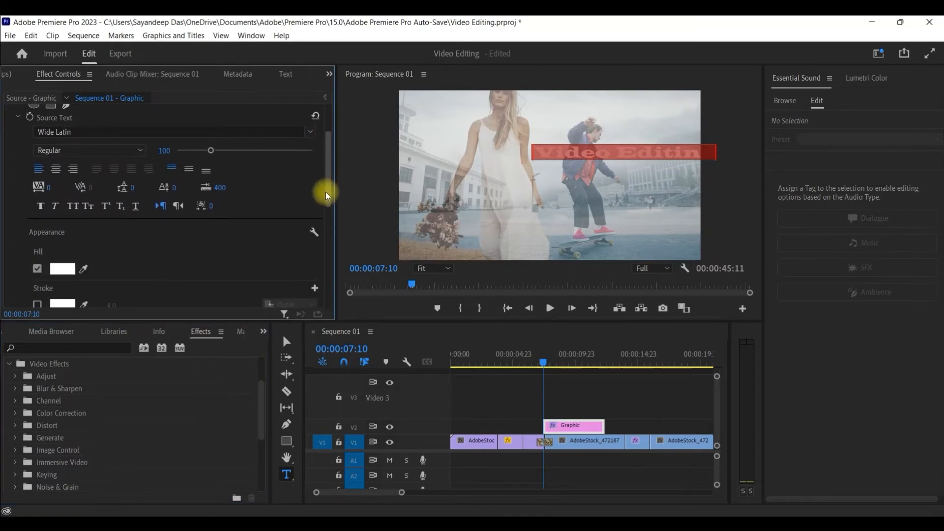
click(97, 150)
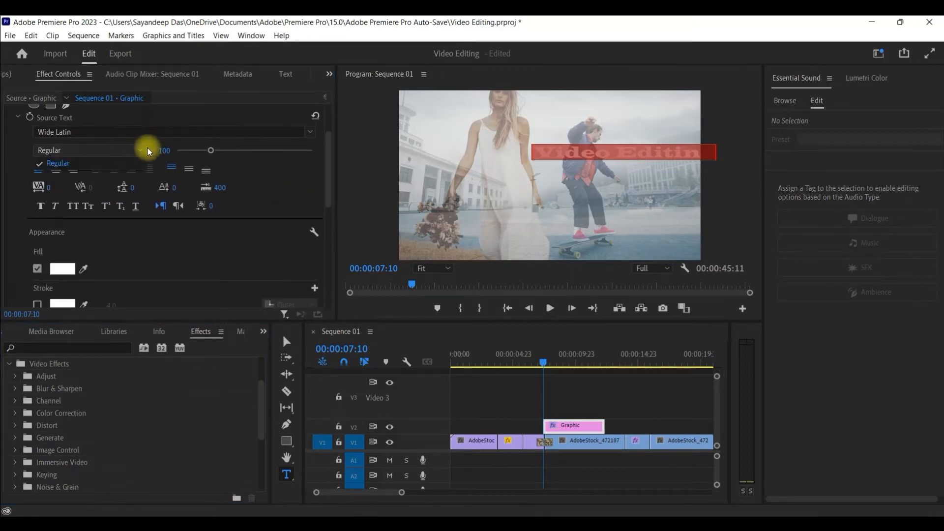
click(229, 167)
drag(207, 152, 222, 151)
scroll(130, 243, down, 1)
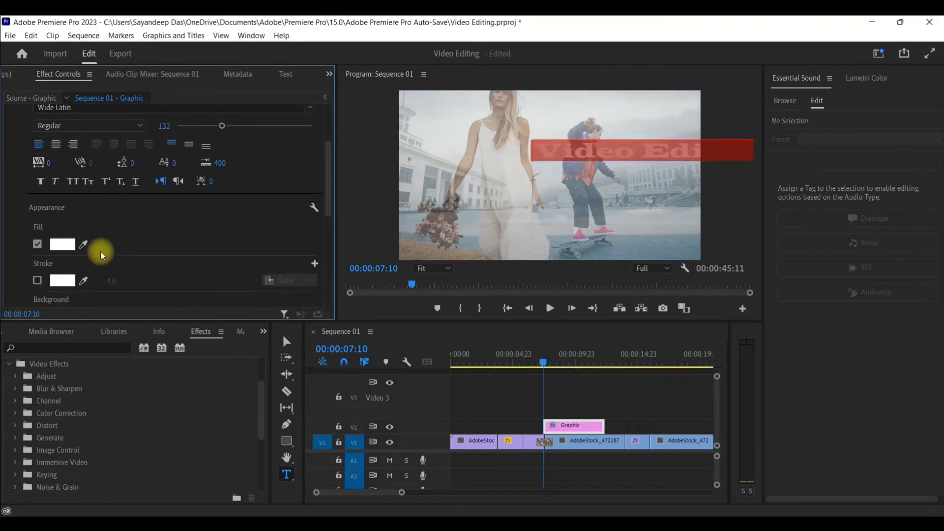
click(84, 245)
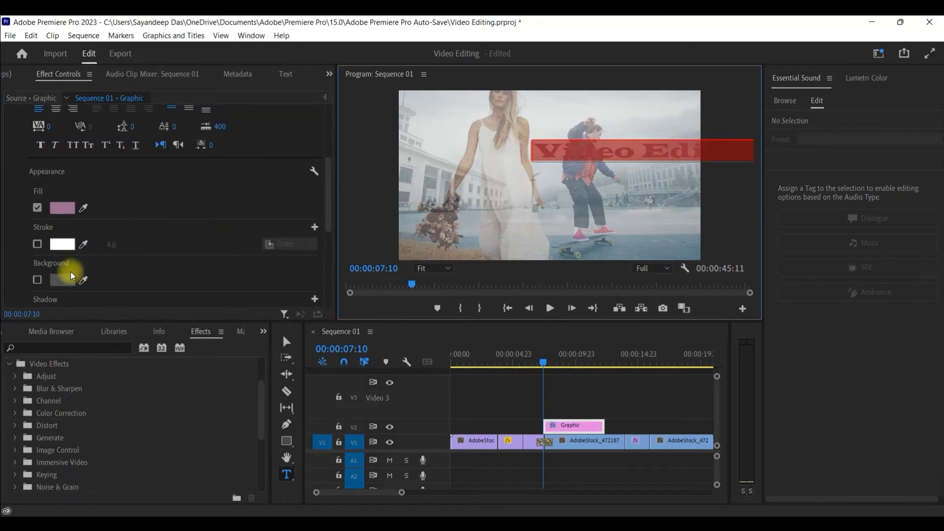
Step: Turn on the text's background with a size of 32.4, and set the text position to 100, 500
scroll(74, 266, down, 2)
click(38, 219)
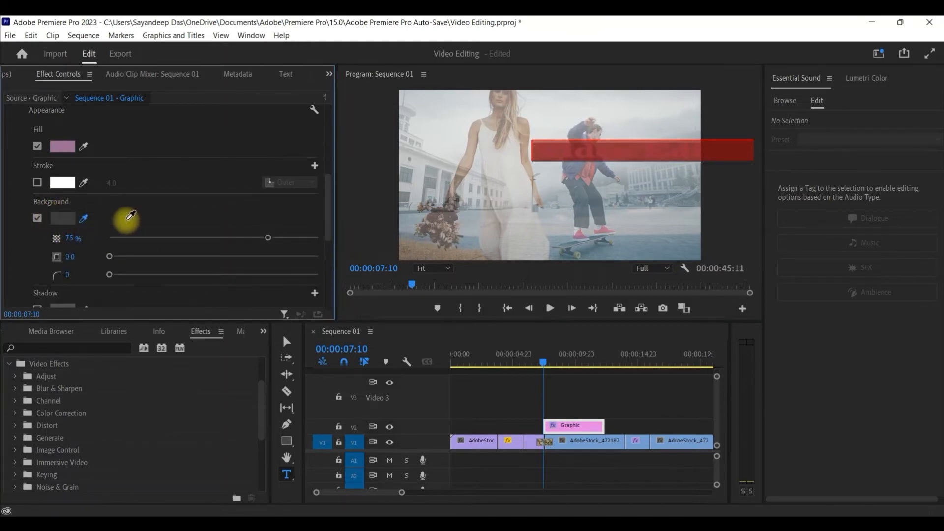
scroll(118, 236, down, 4)
drag(162, 257, 114, 253)
click(168, 252)
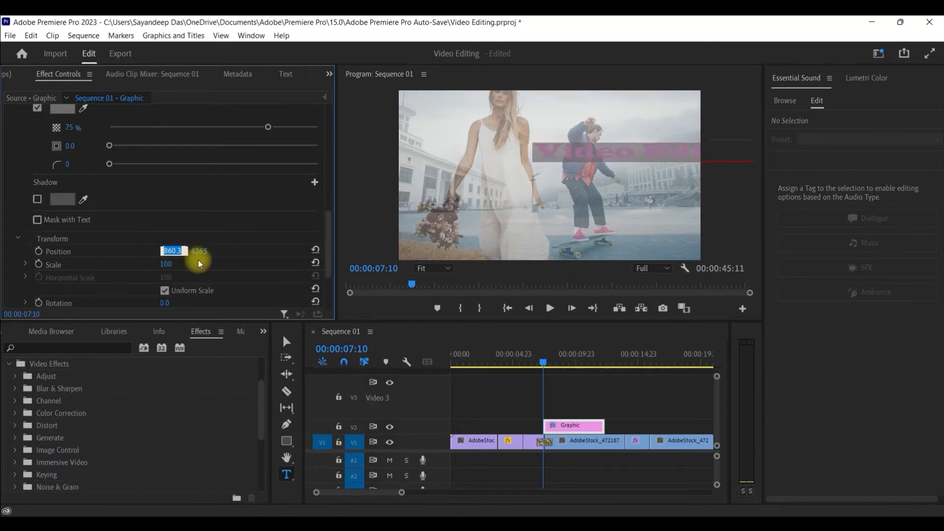
drag(573, 152, 522, 156)
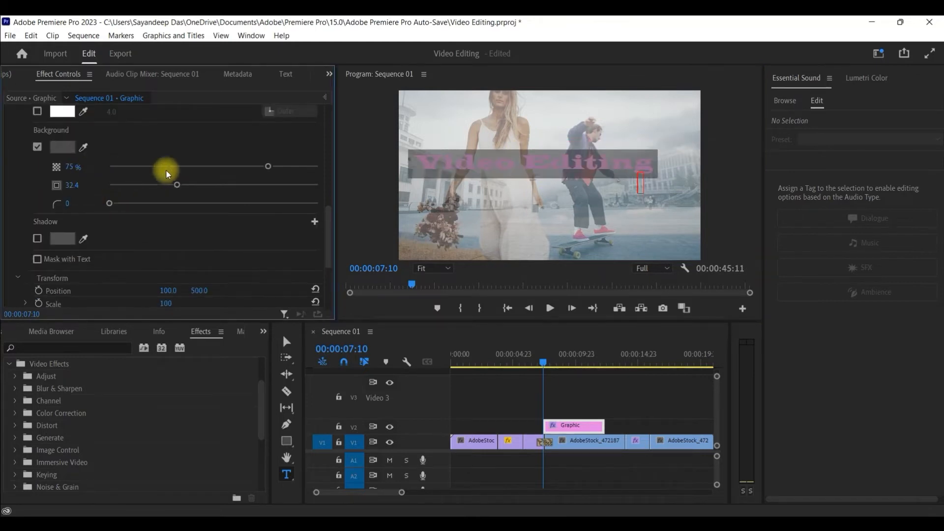
Step: Set the background opacity to maximum and the text position to 200, 500, and extend the Graphic clip to the end of the clip beneath it
drag(270, 167, 326, 176)
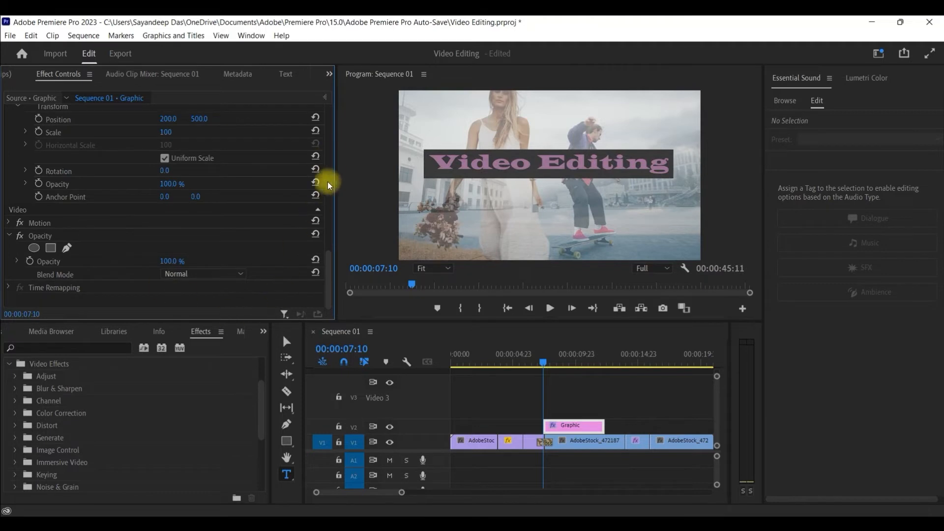
drag(328, 266, 326, 89)
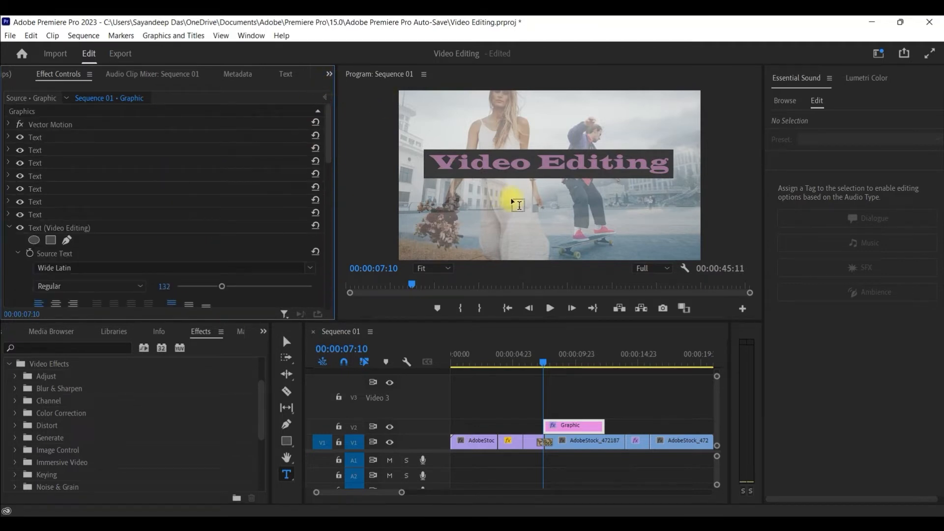
drag(605, 425, 625, 425)
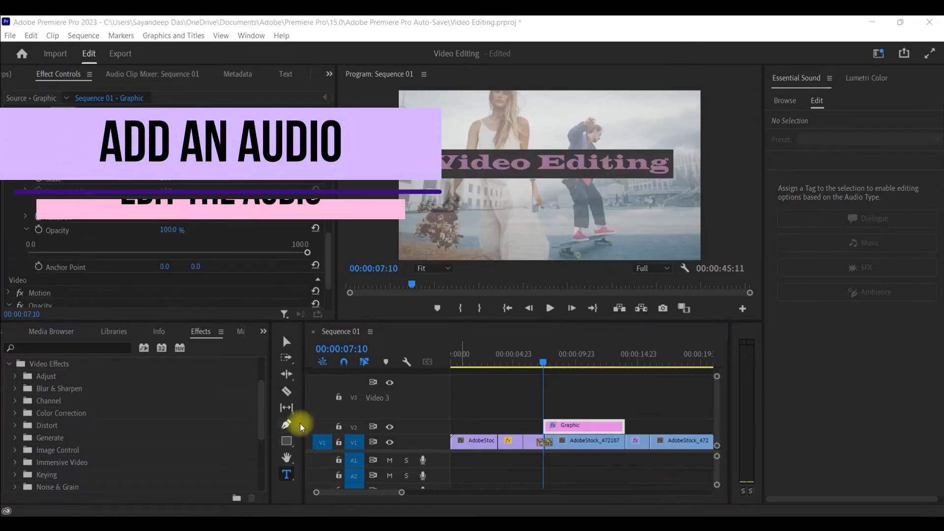
Step: Place the Forever - Anno Domini Beats track from the Audio Files bin on A1 at the start of the sequence
drag(542, 363, 460, 369)
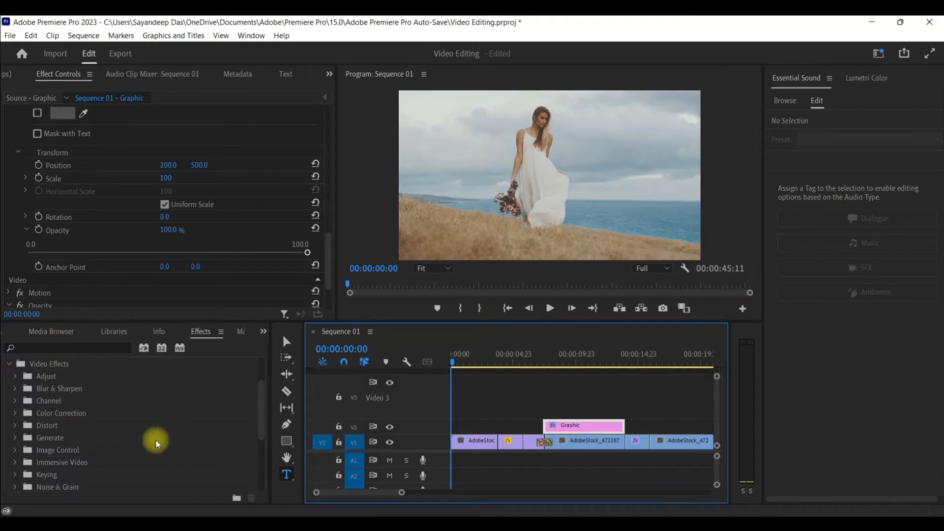
click(264, 331)
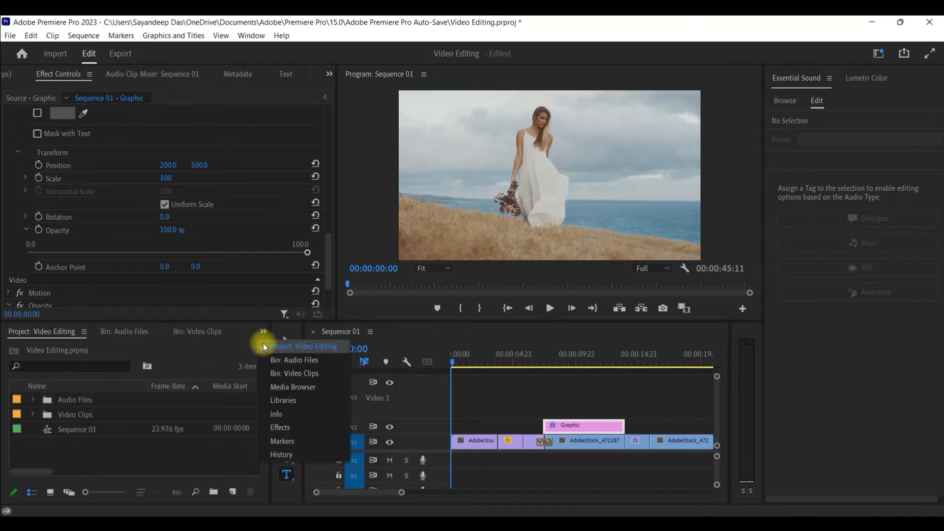
click(293, 426)
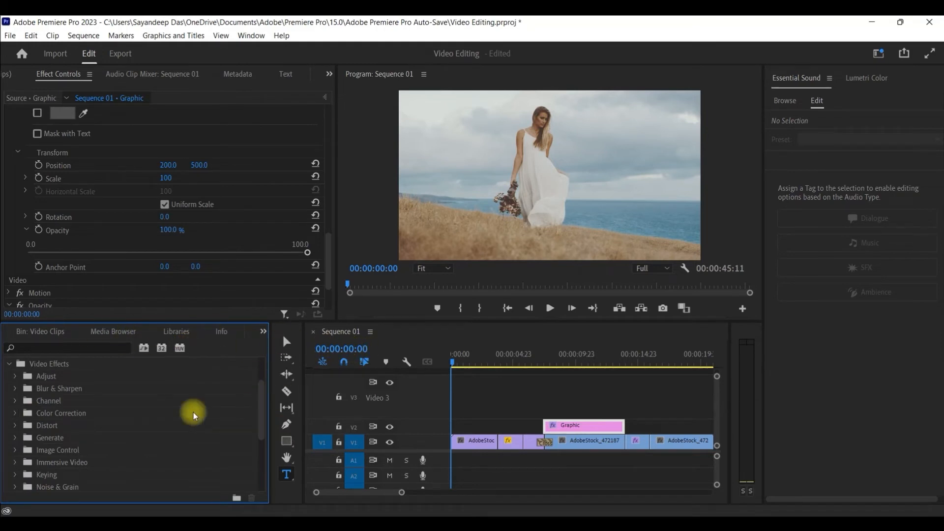
click(4, 331)
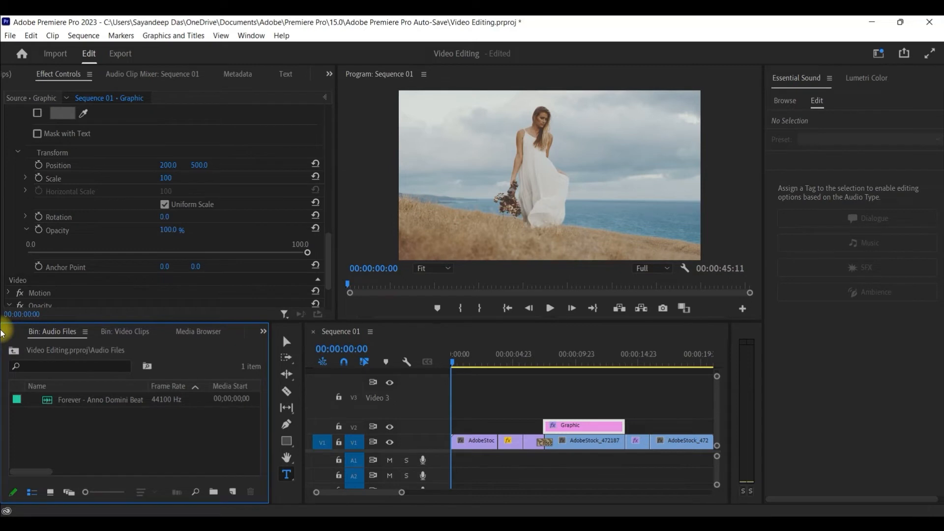
click(5, 333)
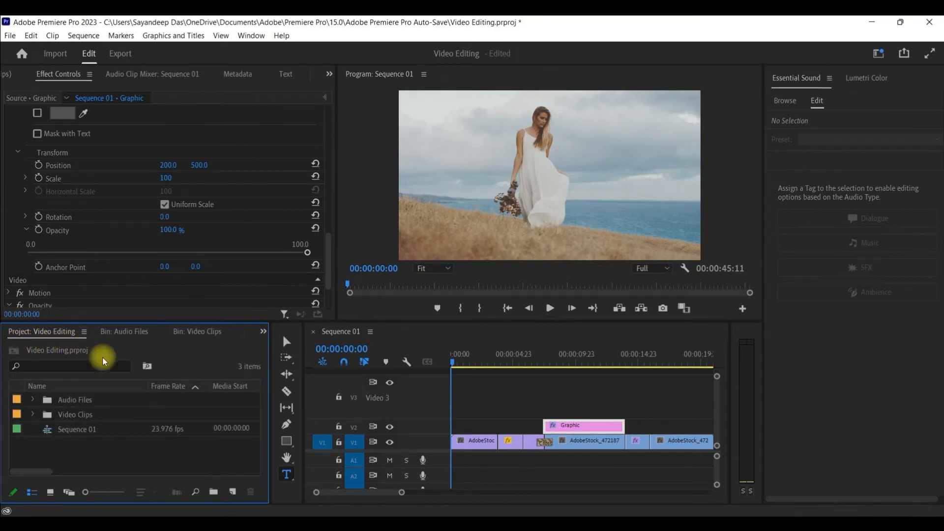
click(32, 401)
drag(93, 417, 449, 456)
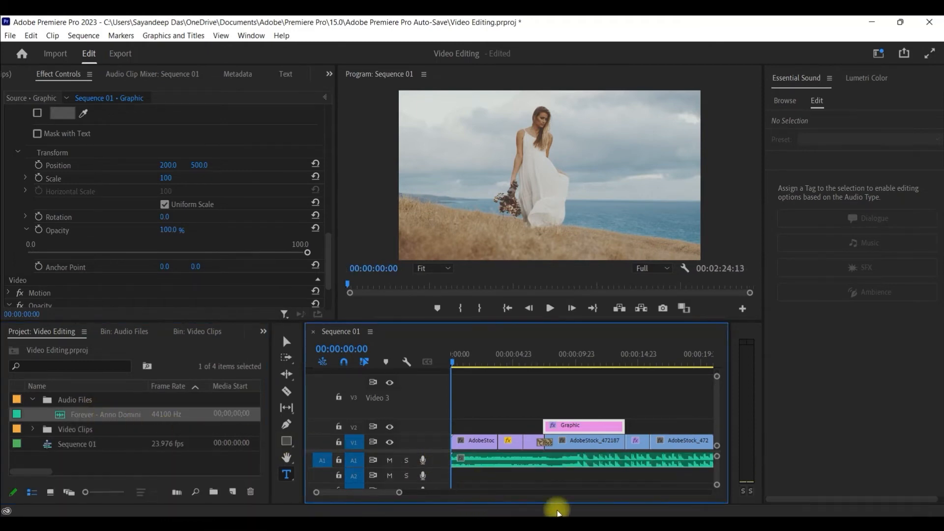
Step: Inspect the Volume effect settings and level of the Forever - Anno Domini Beats clip on A1
click(595, 459)
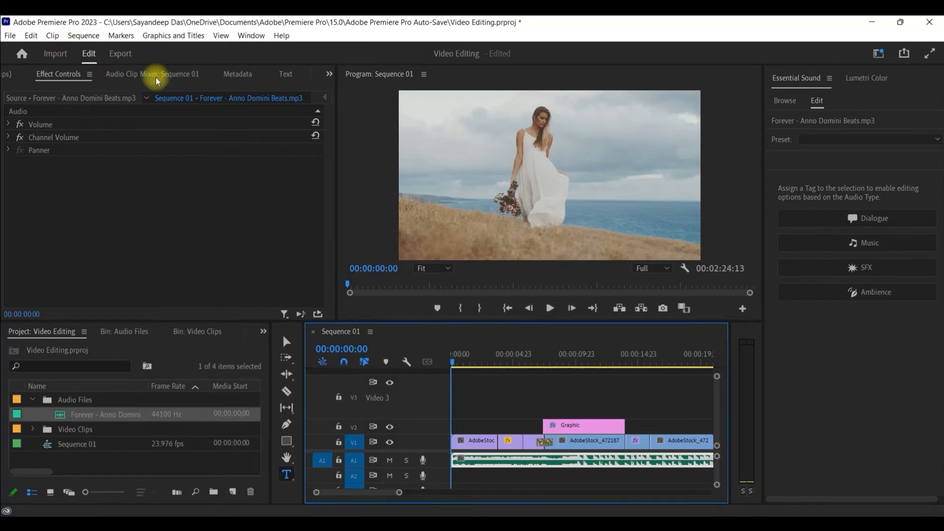
click(60, 124)
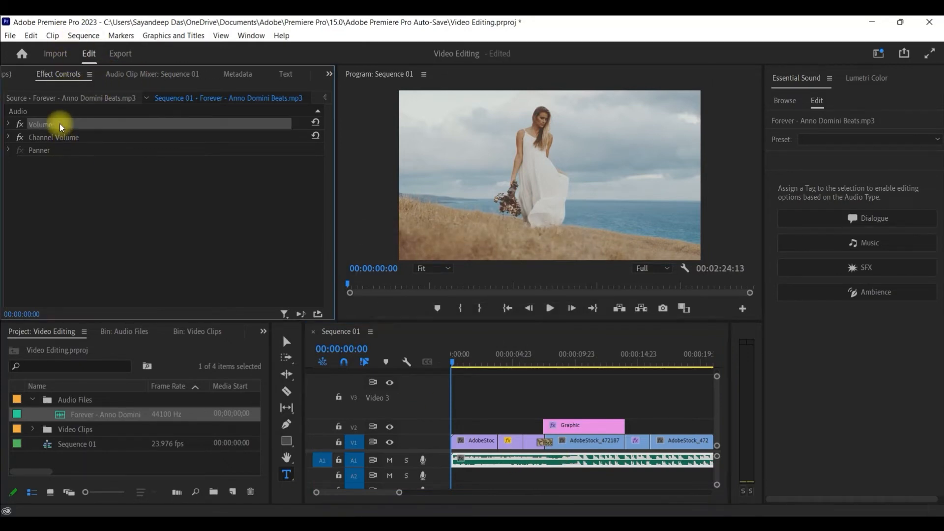
click(10, 123)
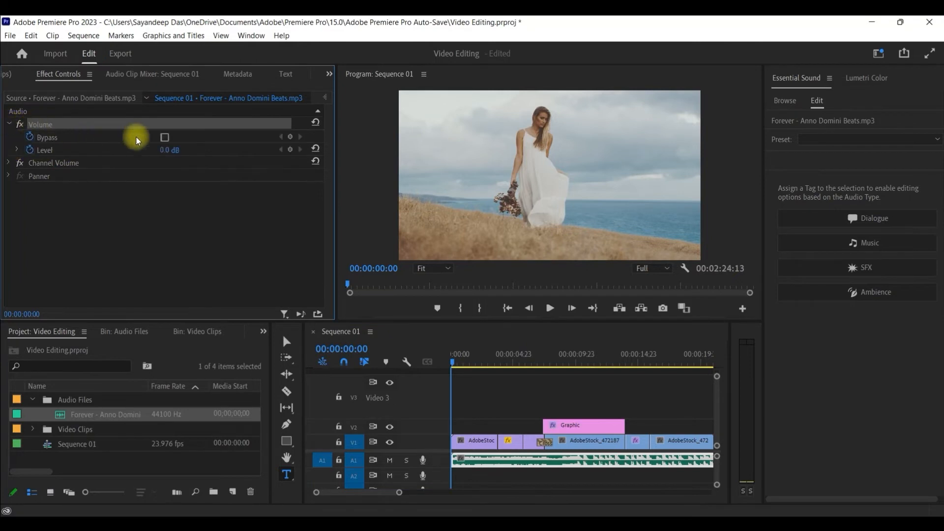
click(176, 149)
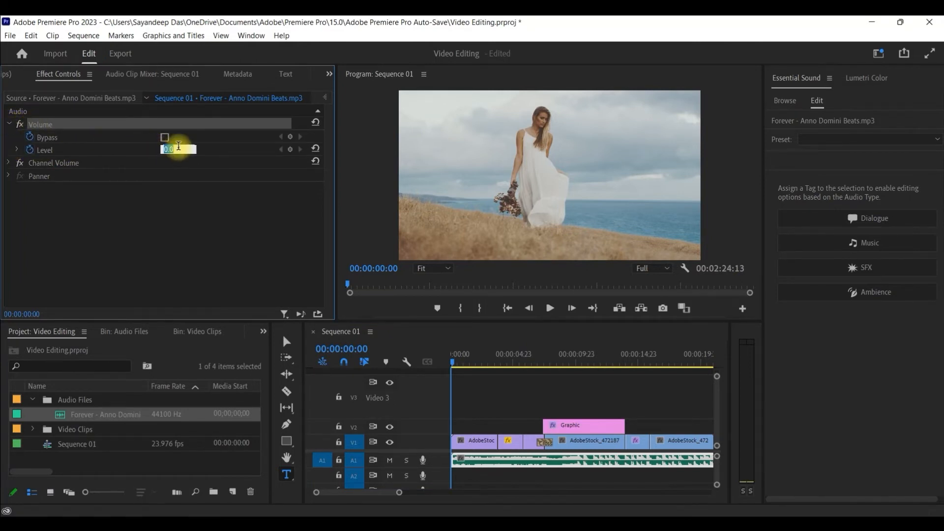
click(119, 238)
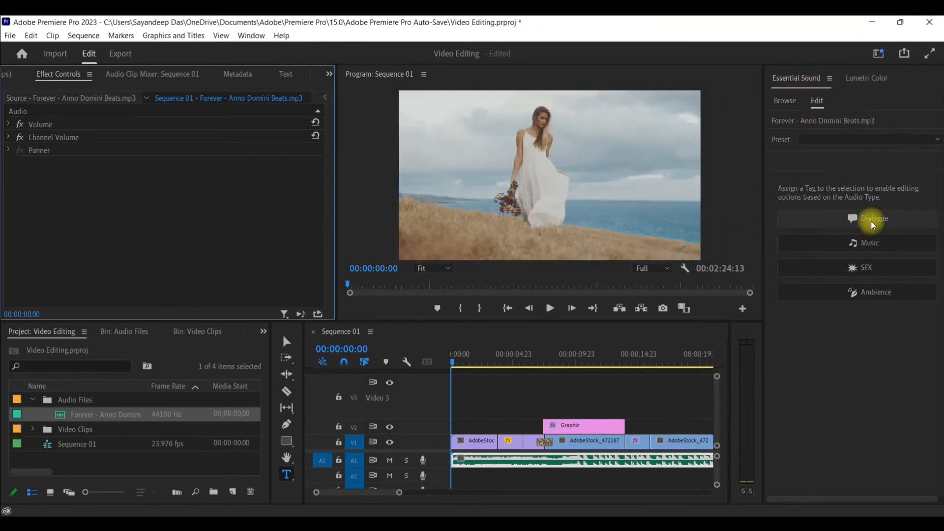
Step: Tag the music clip as Dialogue and review the available clip presets and EQ presets
click(879, 217)
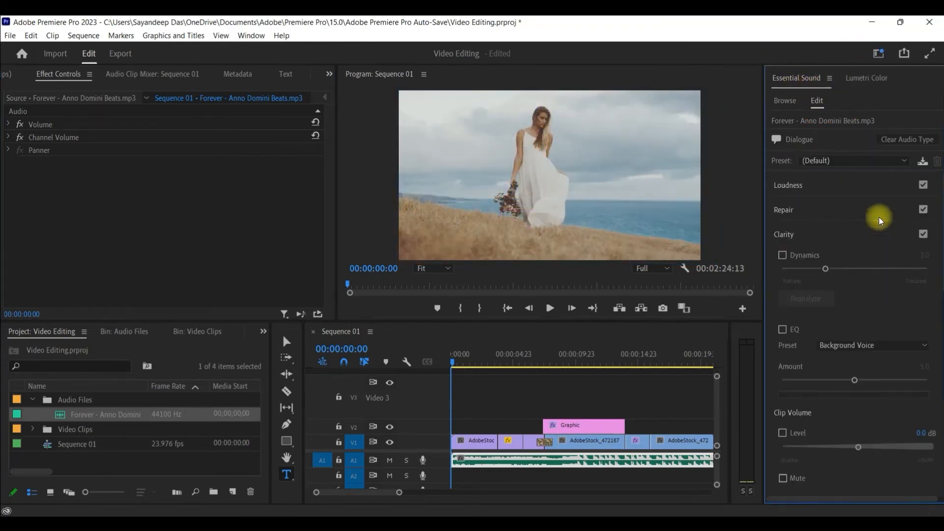
click(838, 160)
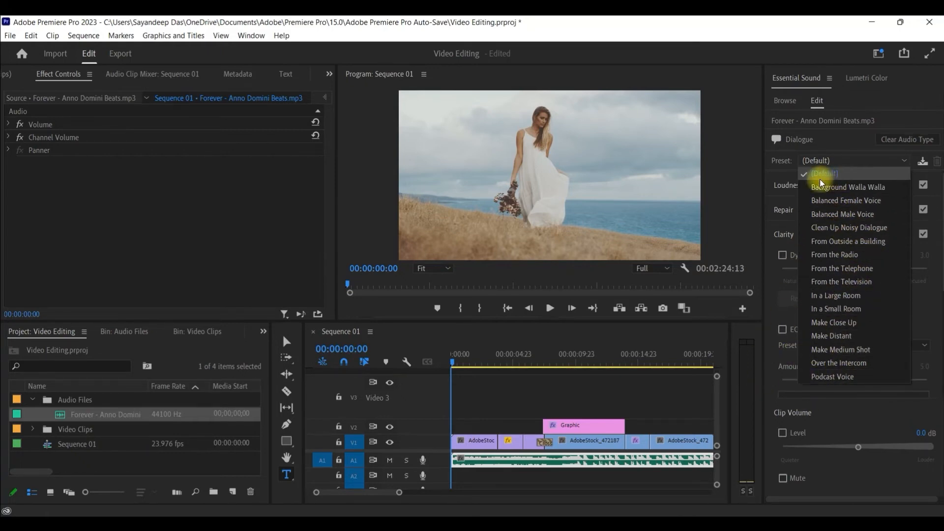
click(926, 306)
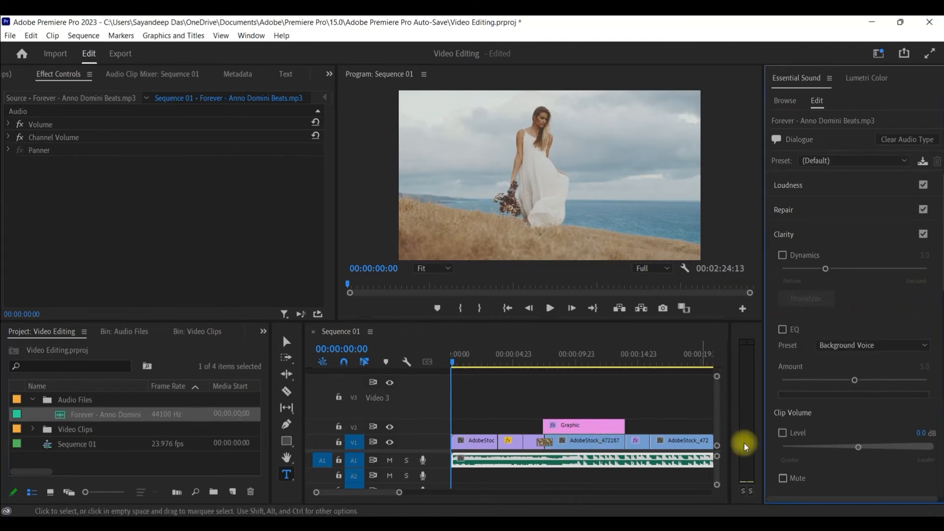
click(866, 344)
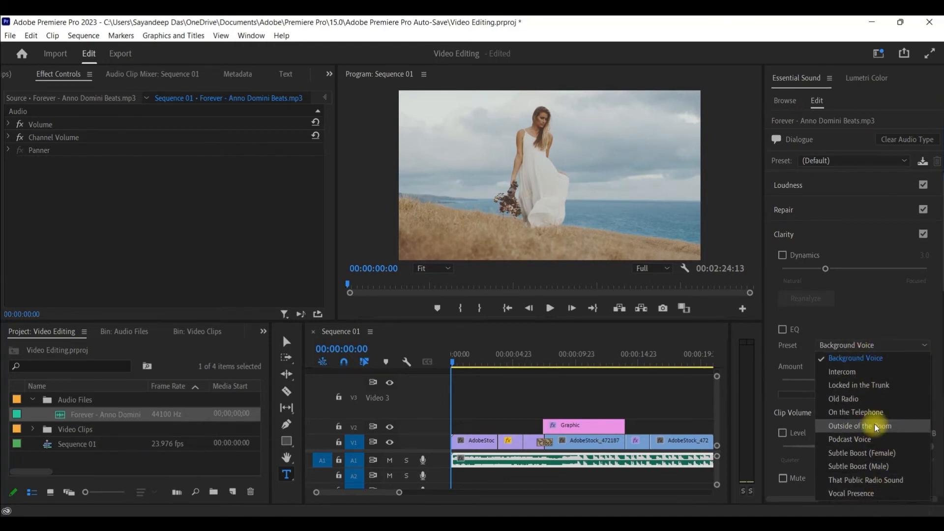
click(884, 311)
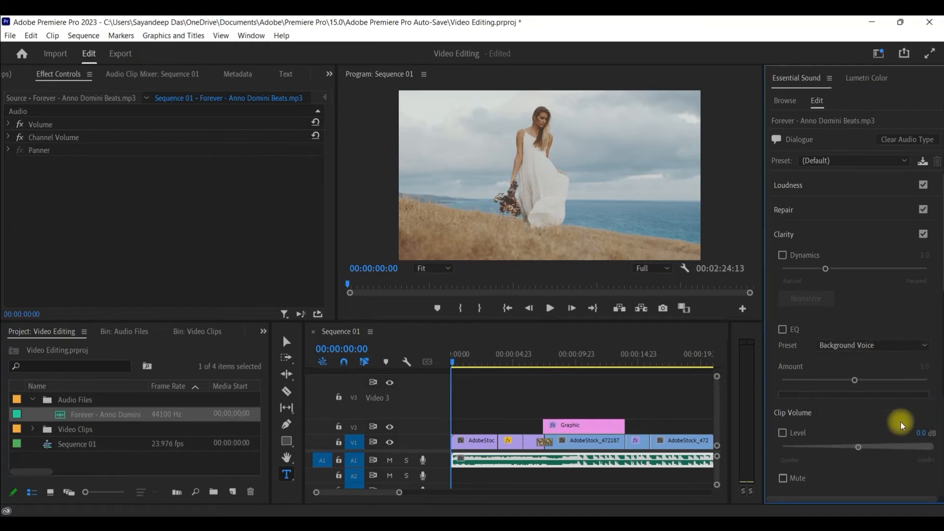
Step: Enable the music clip's volume level, set Dynamics to 4.9 and the EQ amount to 3.8, and expand its Channel Volume settings
click(852, 448)
drag(852, 379, 871, 378)
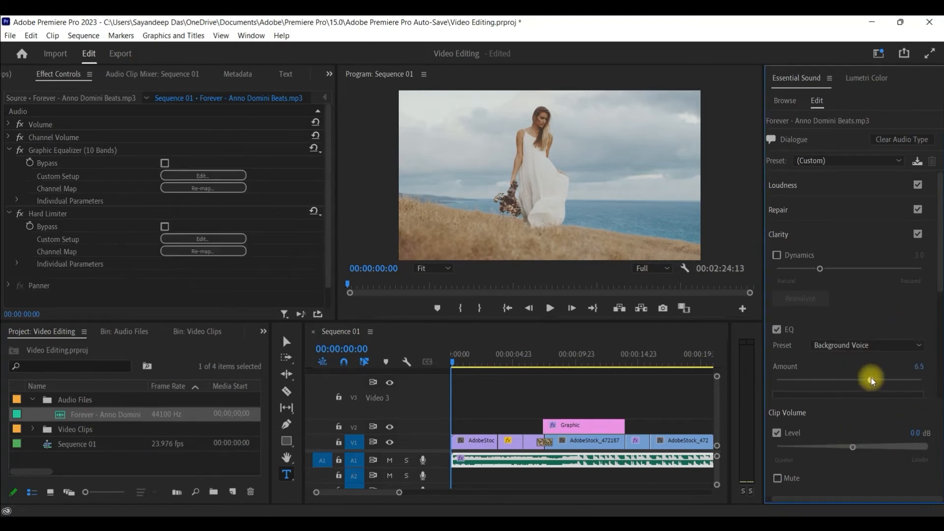
drag(844, 388, 832, 386)
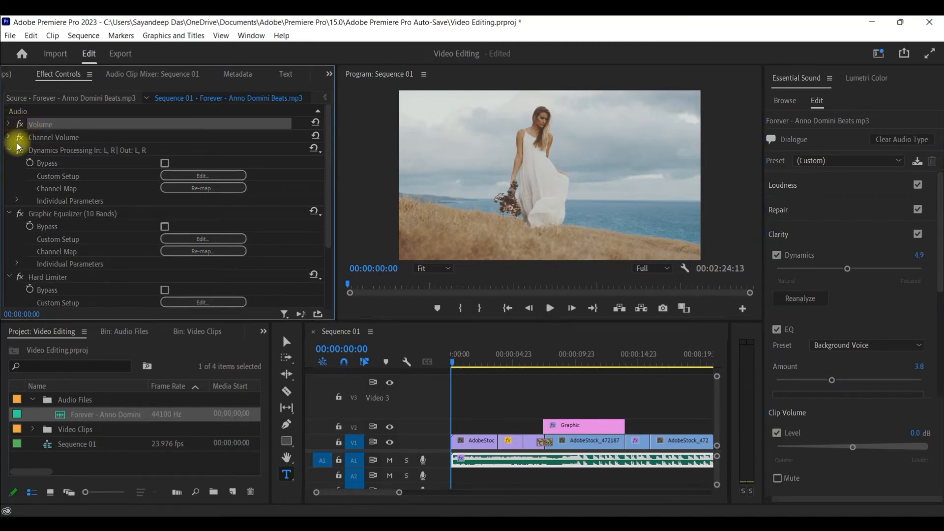
click(8, 137)
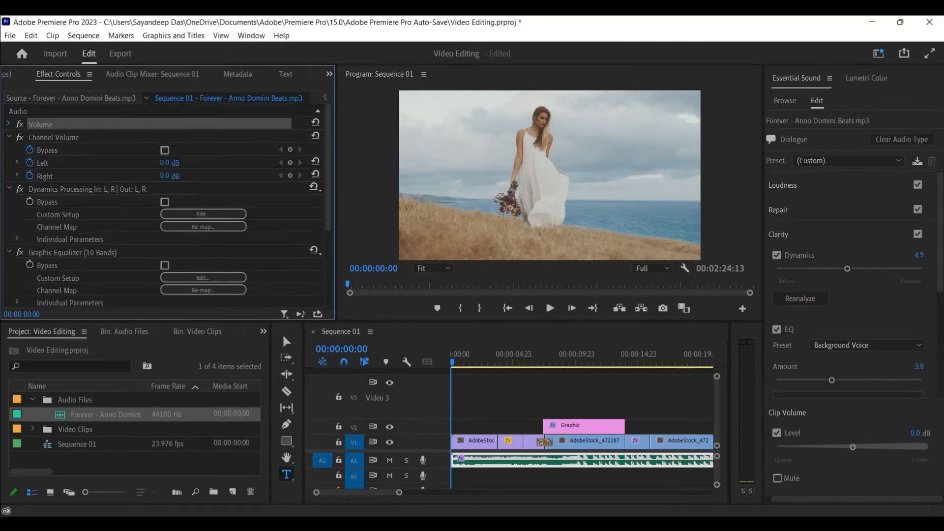
click(920, 452)
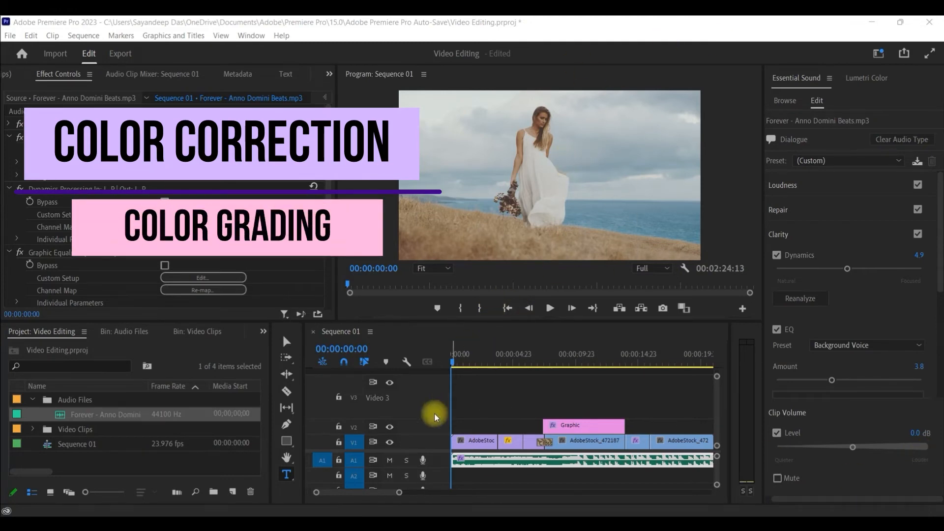
Step: Select the first video clip on V1 with the Selection tool and show its Lumetri Color controls
click(287, 342)
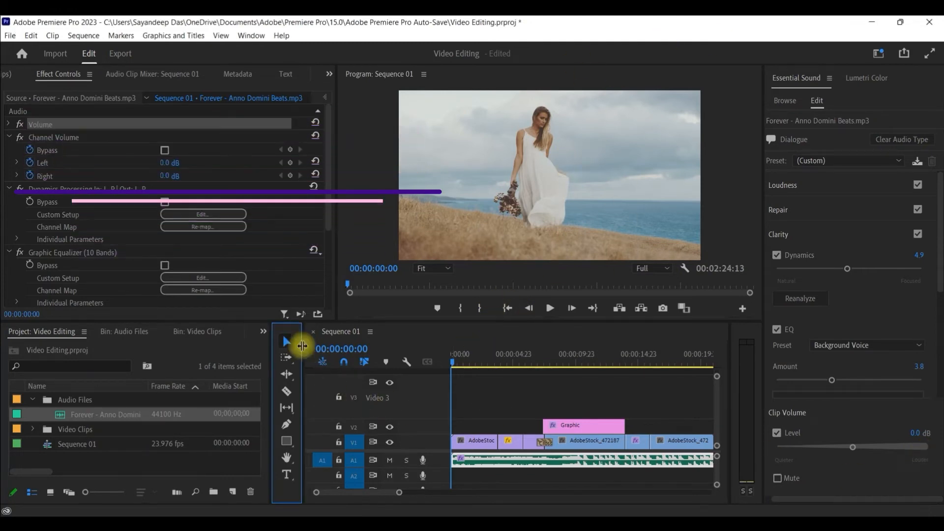
click(477, 441)
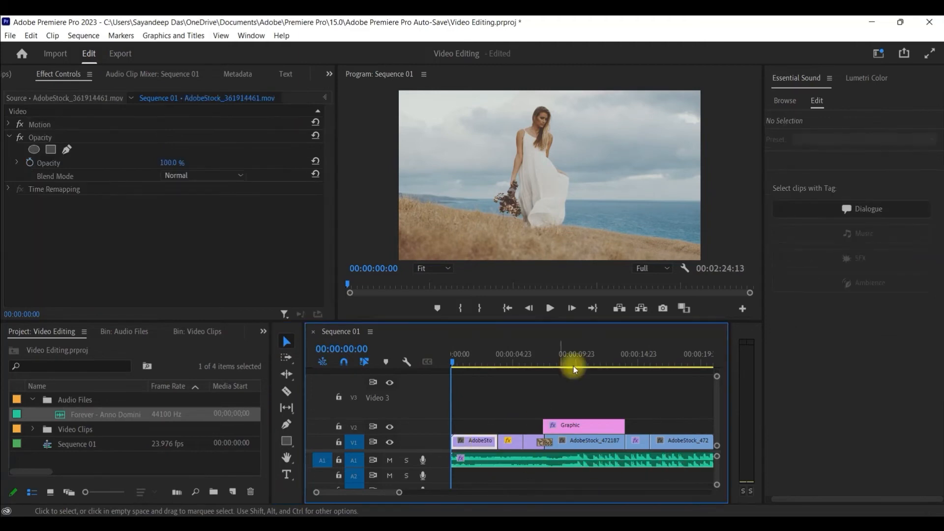
click(251, 35)
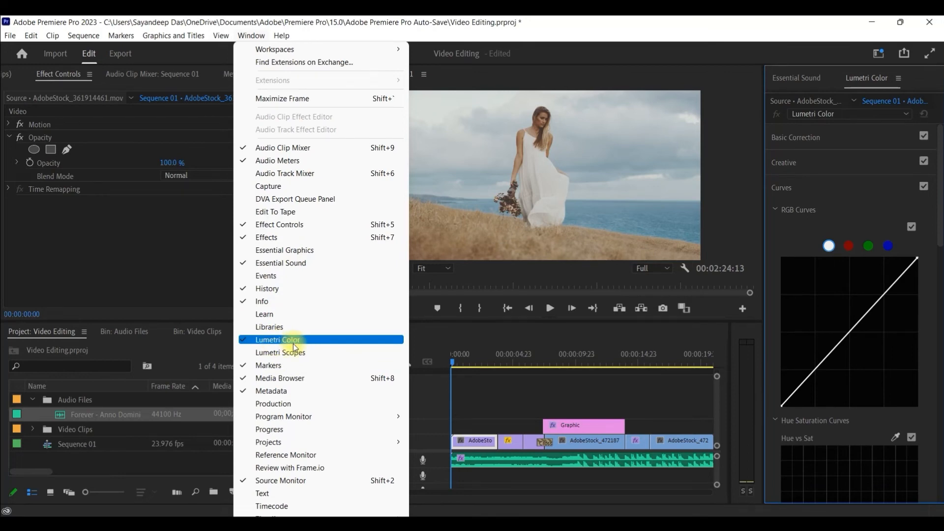
click(872, 82)
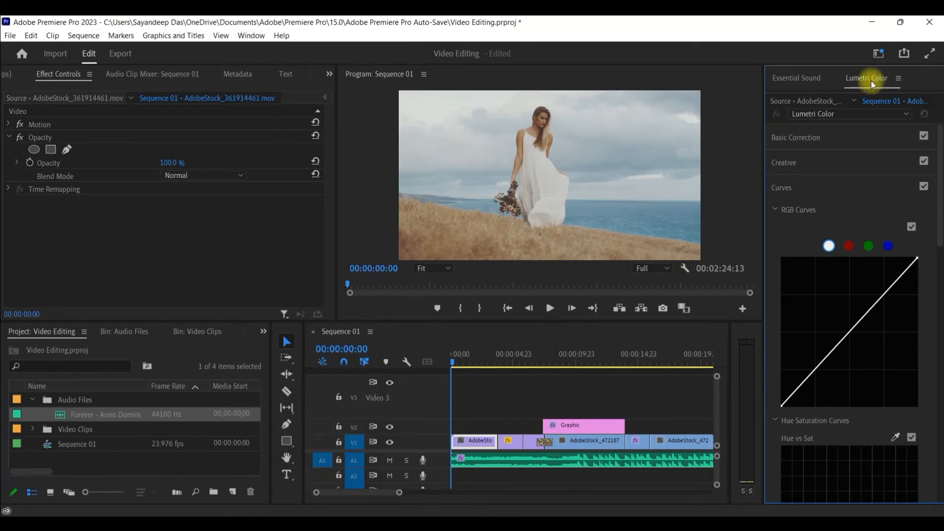
Step: Add a Lumetri Color effect to the source clip AdobeStock_361914461.mov
click(900, 113)
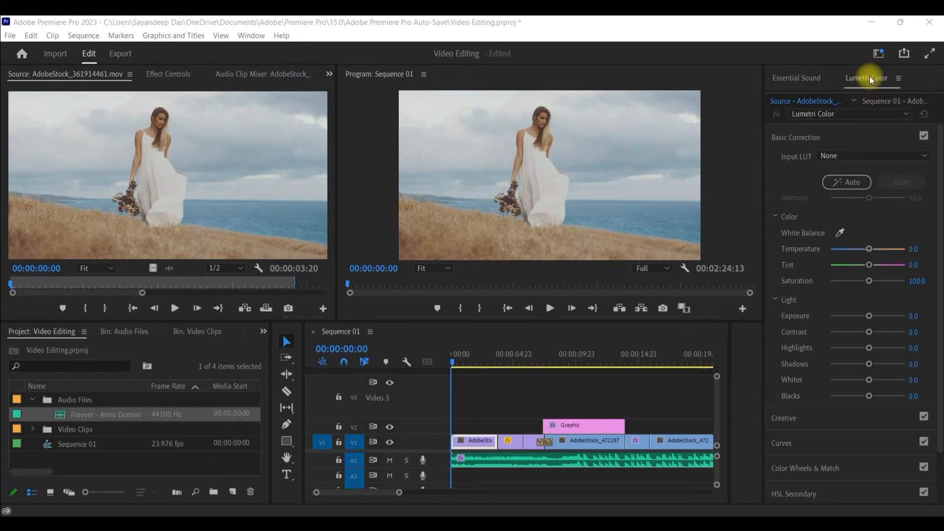
click(869, 78)
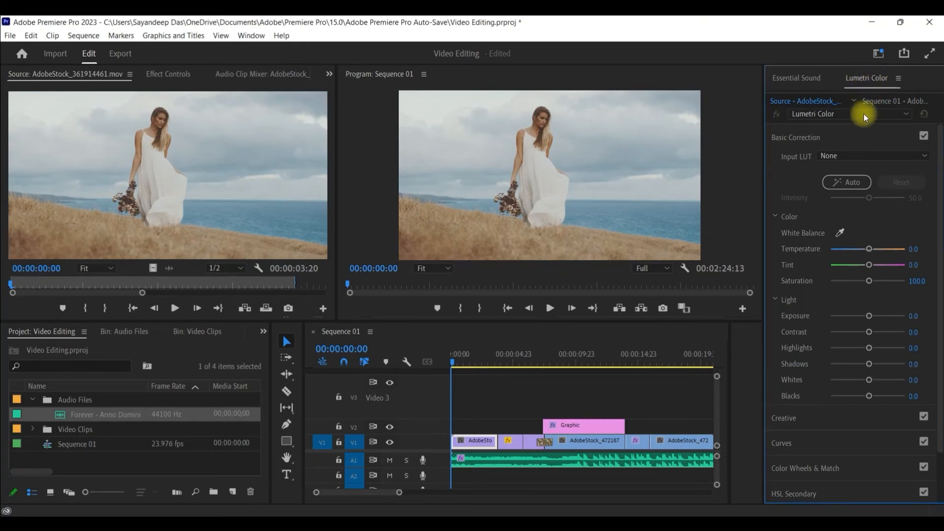
click(863, 113)
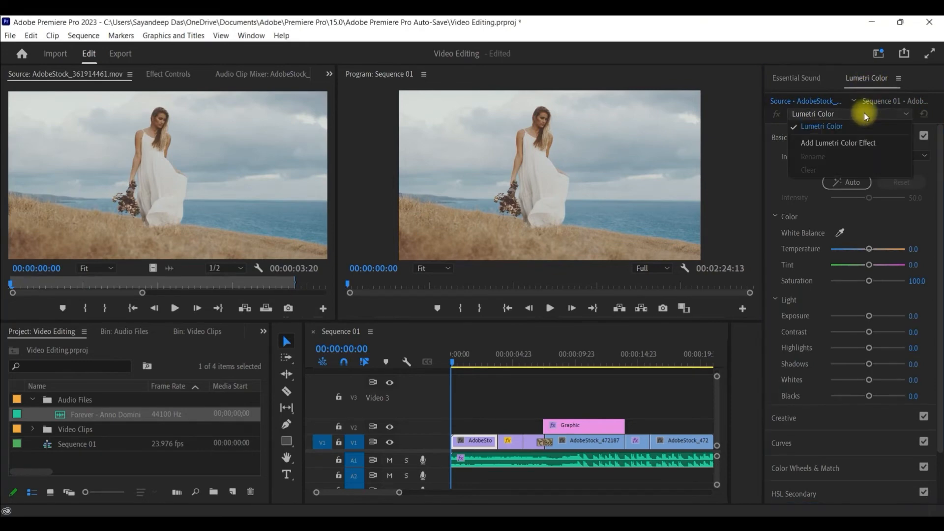
click(852, 143)
Step: Set the basic correction temperature to 34.4 and highlights to 31.1, and lower the shadows slightly
drag(869, 249, 874, 249)
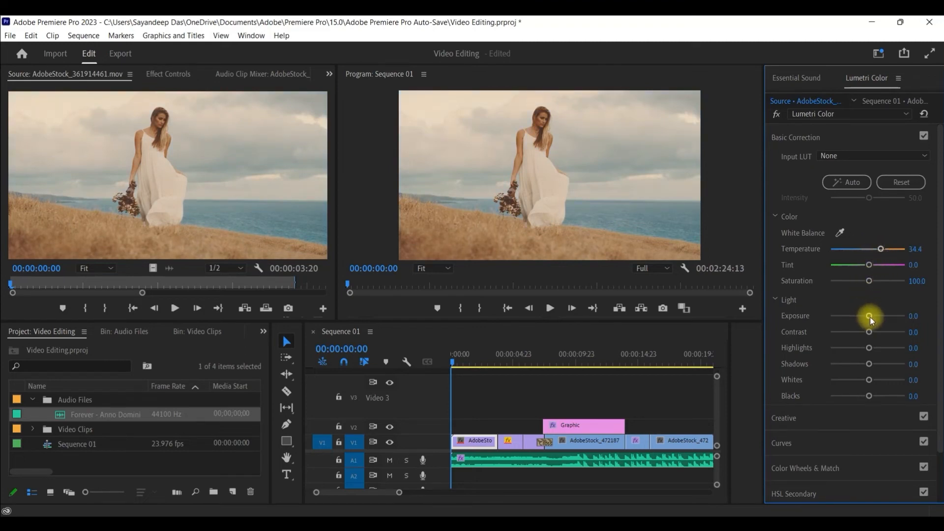
drag(870, 348, 882, 348)
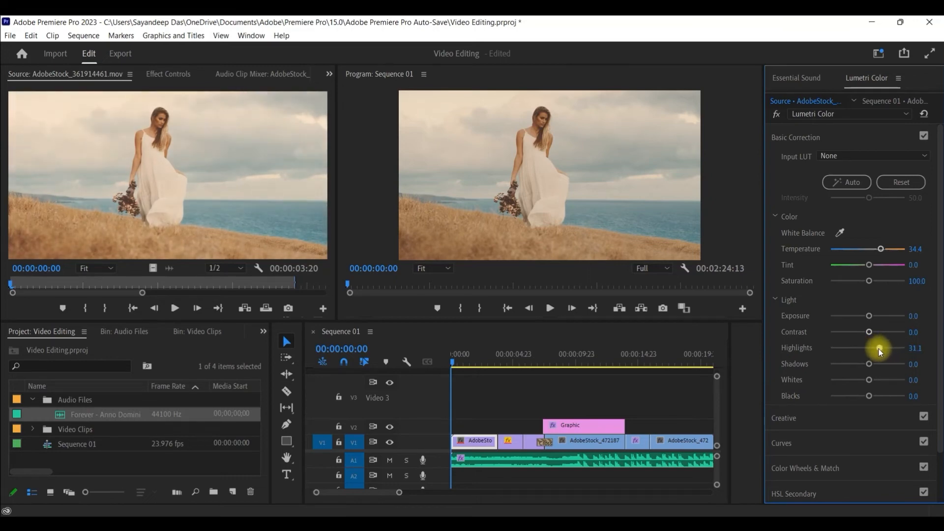
drag(869, 364, 861, 365)
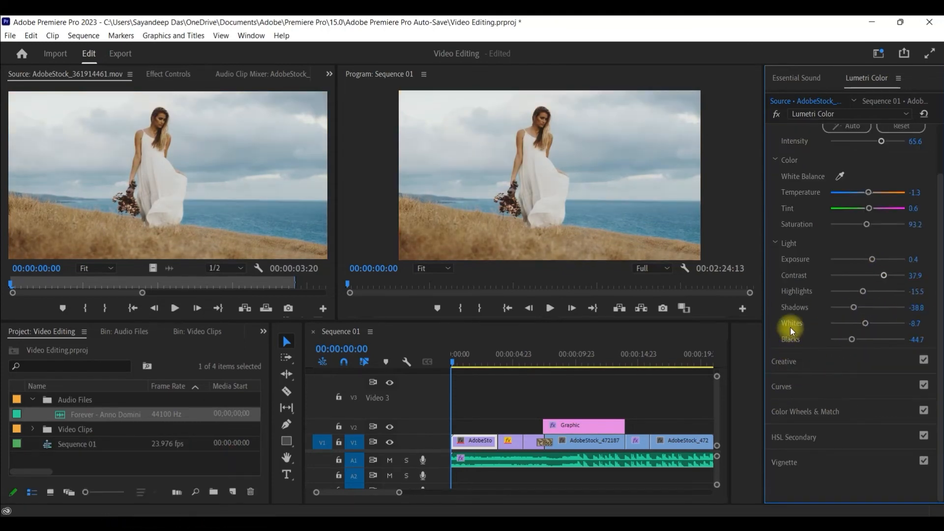
Step: Expand the Creative settings of the clip's Lumetri Color effect
click(810, 363)
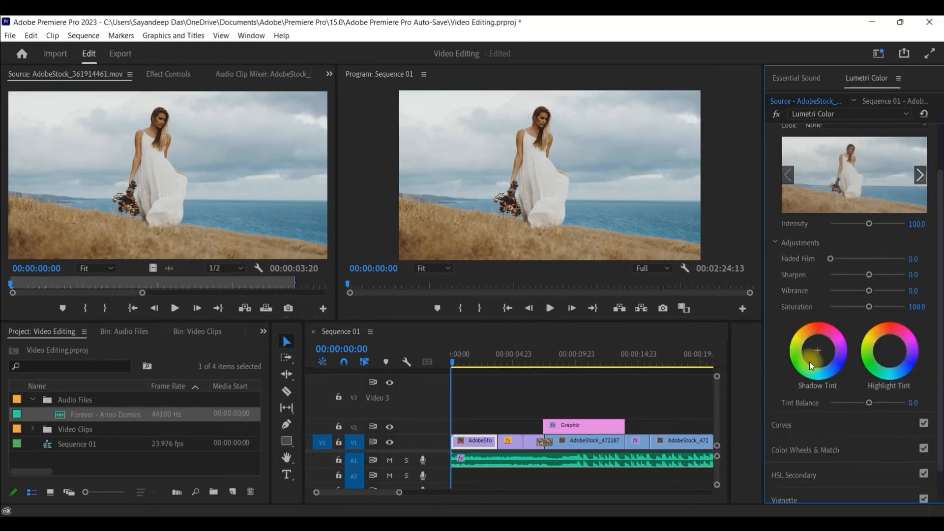